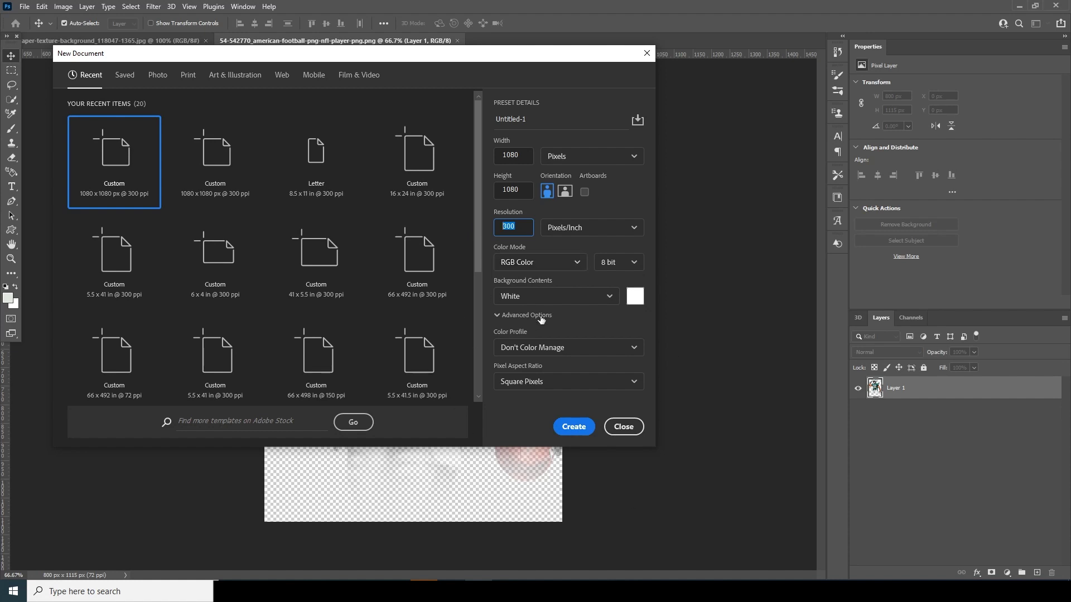
Step: Create a 1080 x 1080 px document at 300 ppi with a white background and bring the football player cutout into it
{"action": "left_click", "coordinate": [574, 430]}
{"action": "left_click", "coordinate": [353, 45]}
{"action": "left_click_drag", "start_coordinate": [400, 170], "coordinate": [420, 309]}
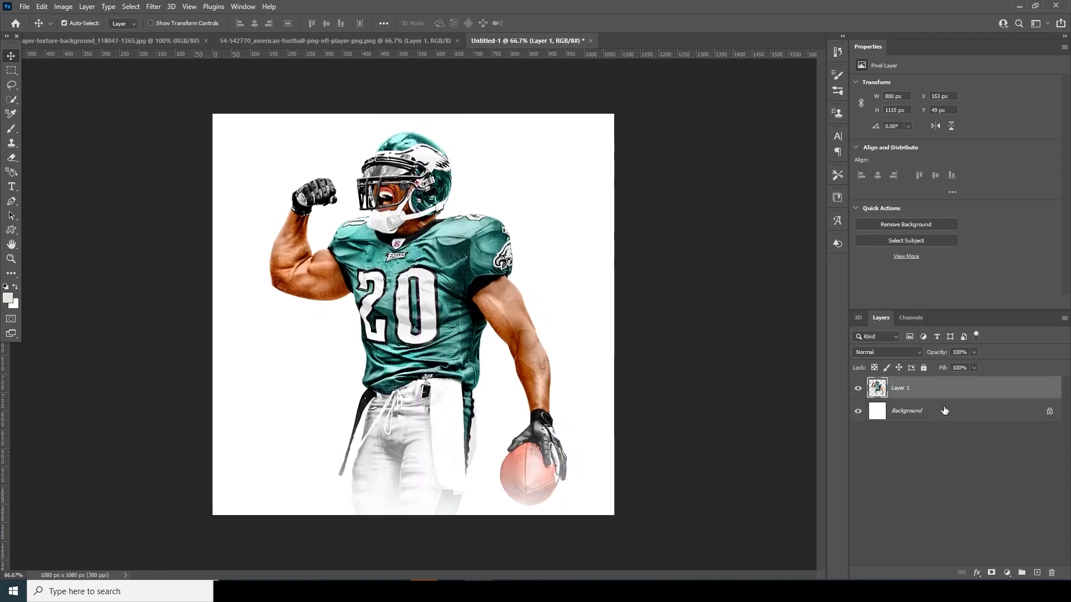
Step: Duplicate the player layer and hide the duplicate
{"action": "key", "text": "ctrl+j"}
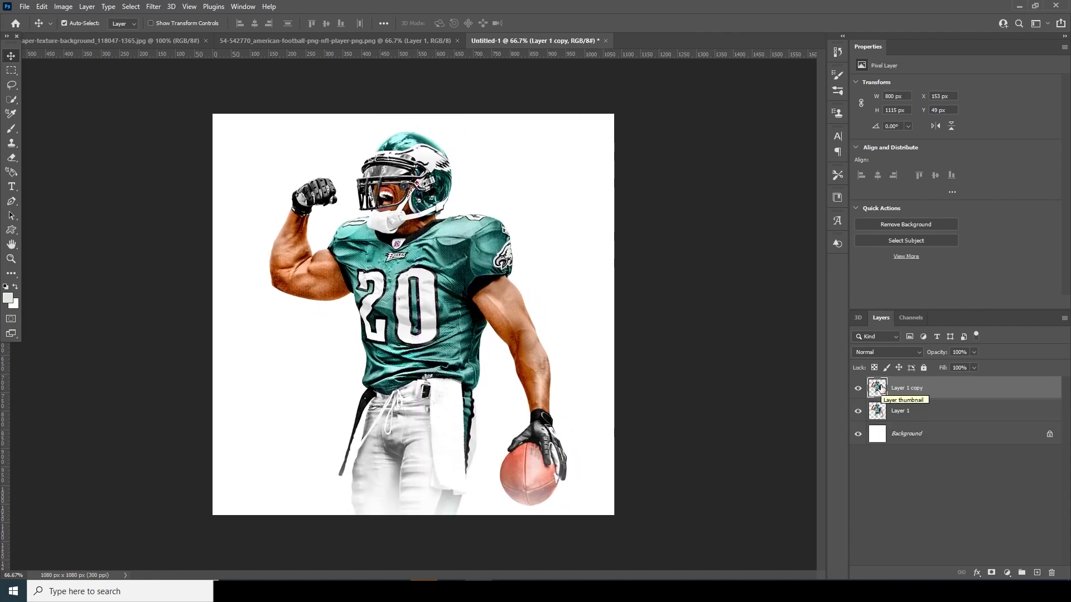
{"action": "left_click", "coordinate": [858, 390]}
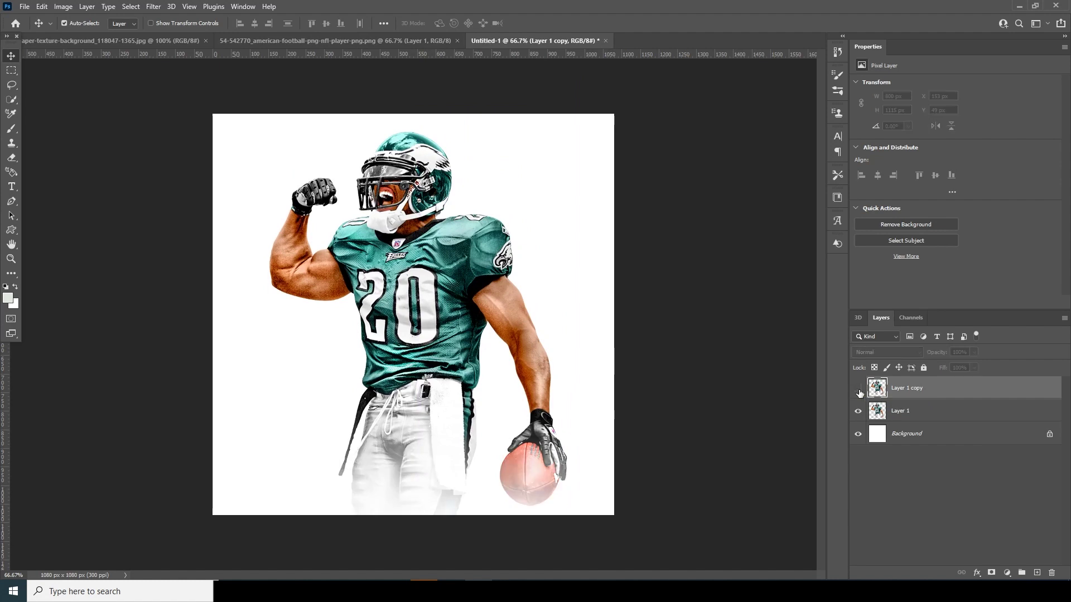
Step: Convert the original player layer, Layer 1, to black and white with the Black & White adjustment's default settings
{"action": "left_click", "coordinate": [877, 413]}
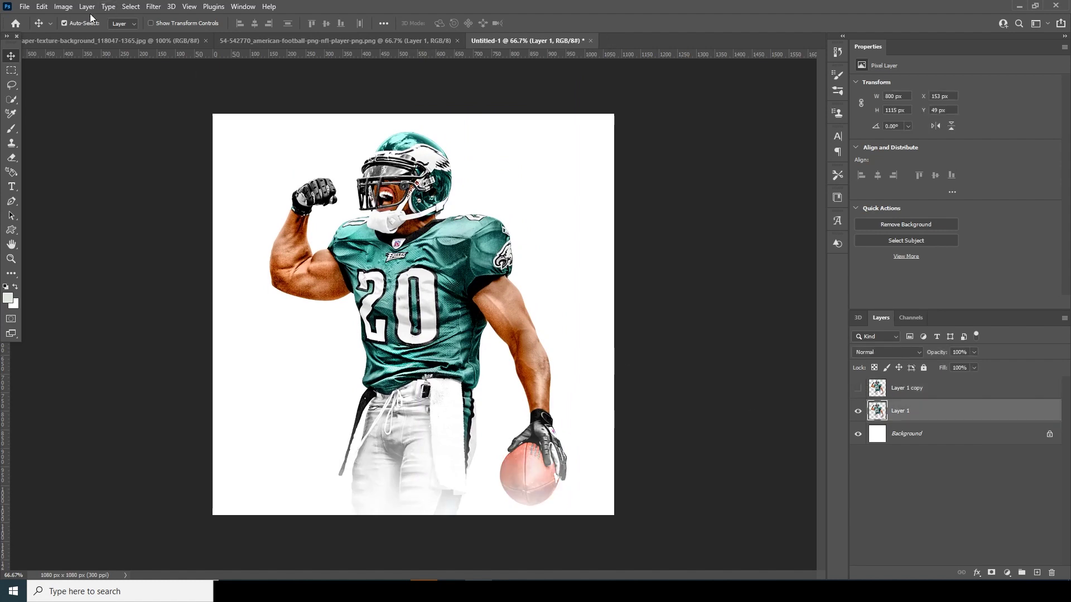
{"action": "left_click", "coordinate": [63, 7]}
{"action": "mouse_move", "coordinate": [75, 37]}
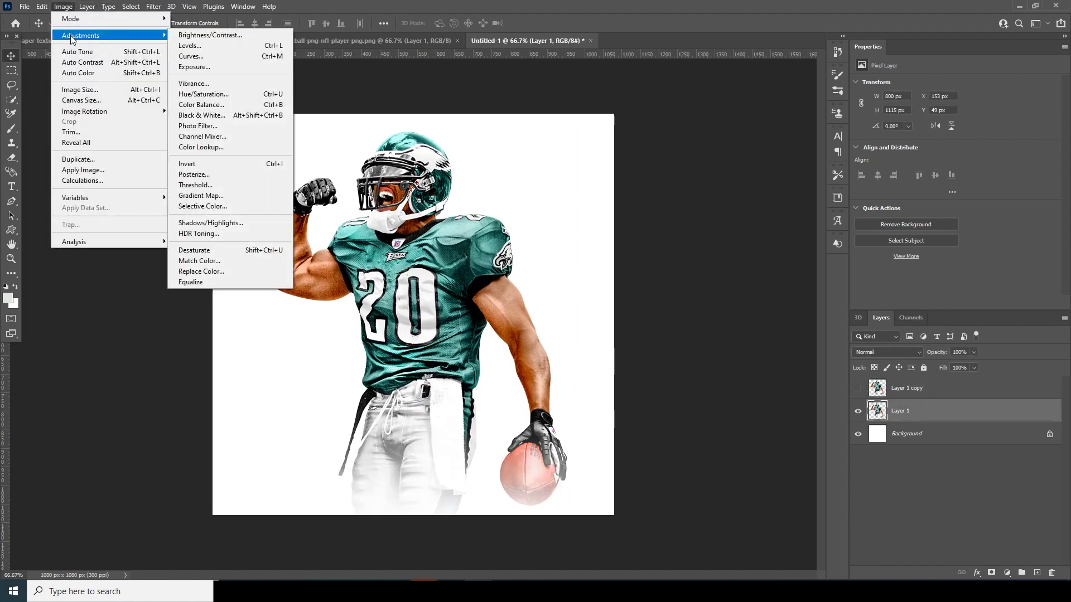
{"action": "left_click", "coordinate": [229, 115]}
{"action": "left_click", "coordinate": [600, 111]}
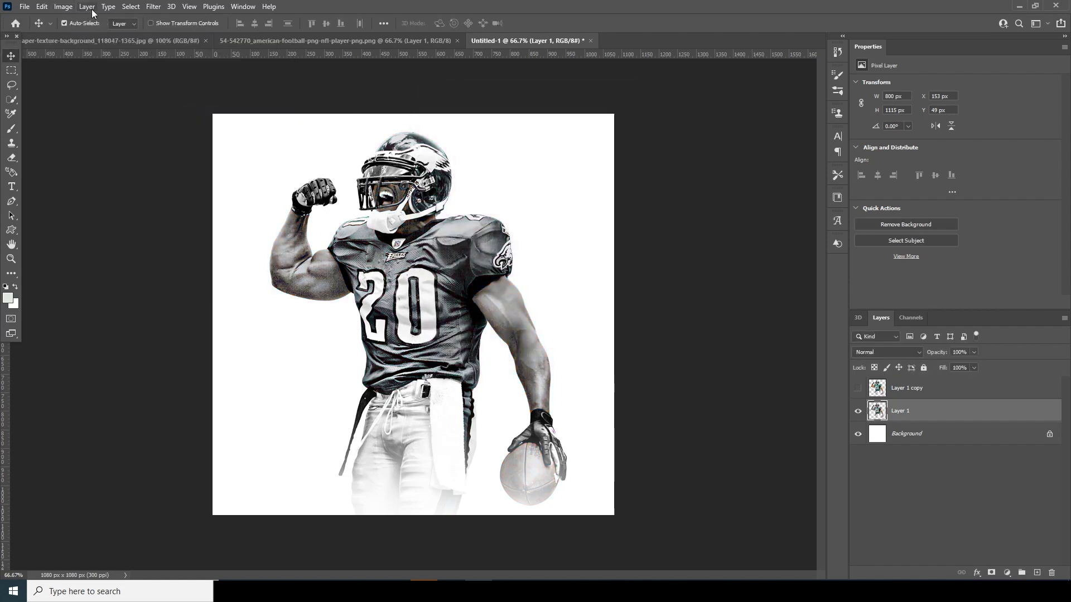
Step: Posterize the black-and-white player layer to 4 levels
{"action": "left_click", "coordinate": [66, 7]}
{"action": "mouse_move", "coordinate": [72, 36]}
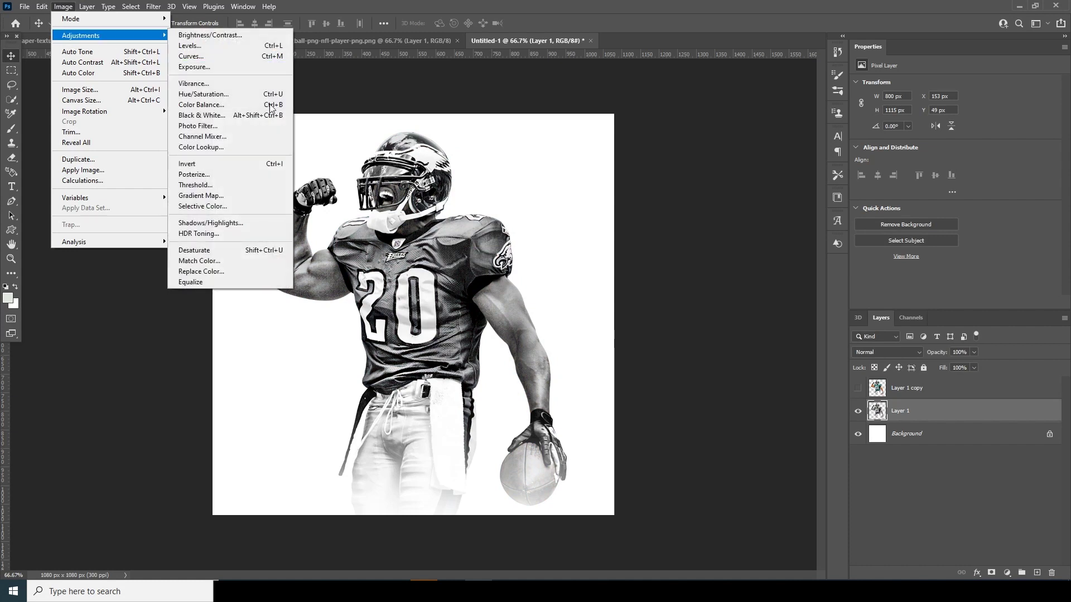
{"action": "left_click", "coordinate": [201, 176]}
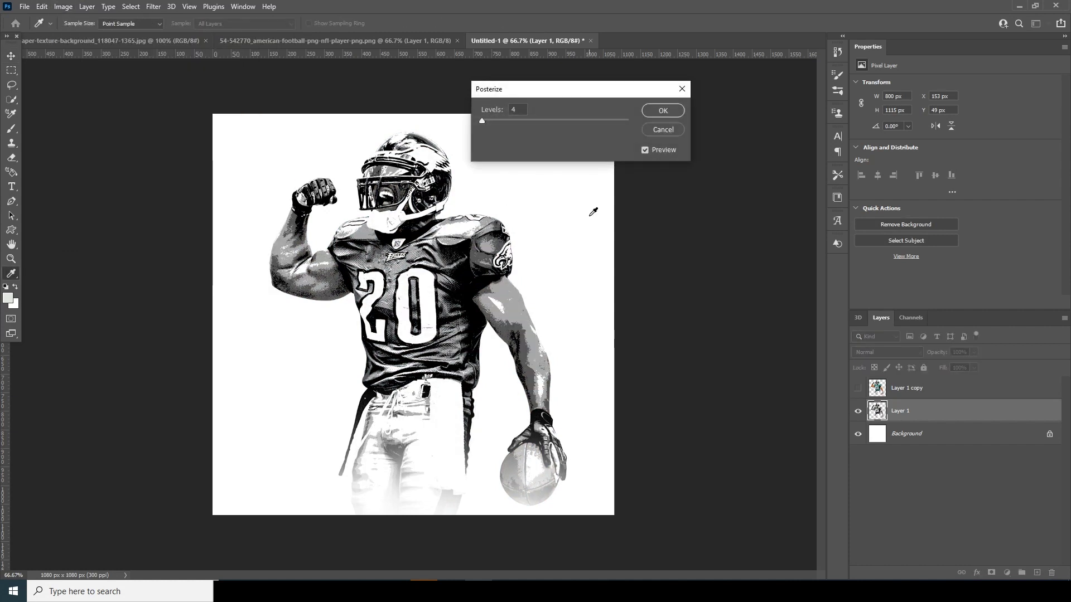
{"action": "left_click", "coordinate": [662, 110]}
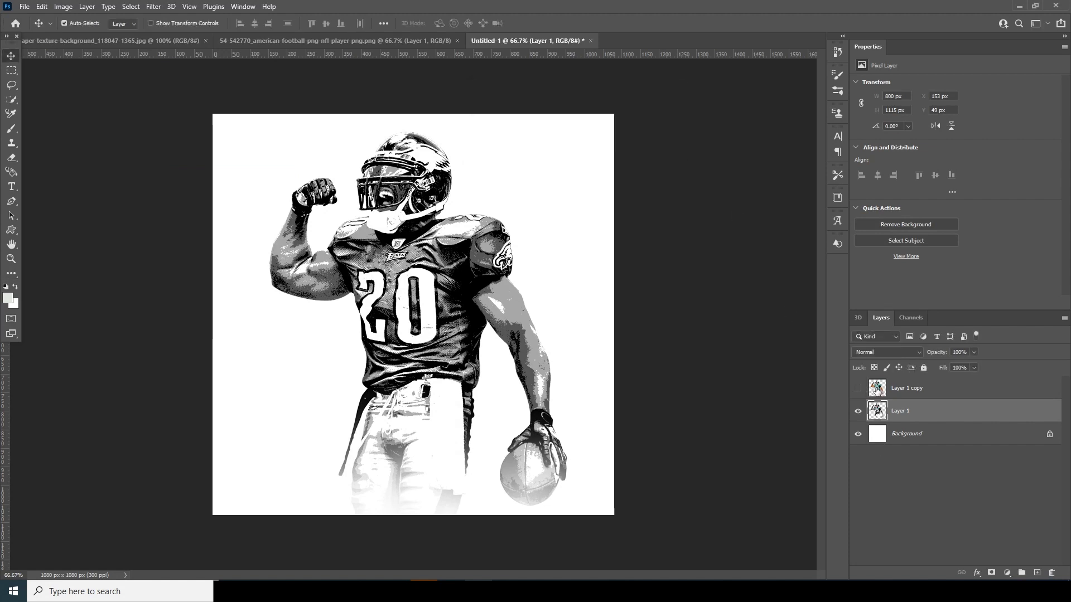
Step: Duplicate the hidden color layer, Layer 1 copy, and make the lower of the two color copies visible
{"action": "left_click", "coordinate": [877, 390]}
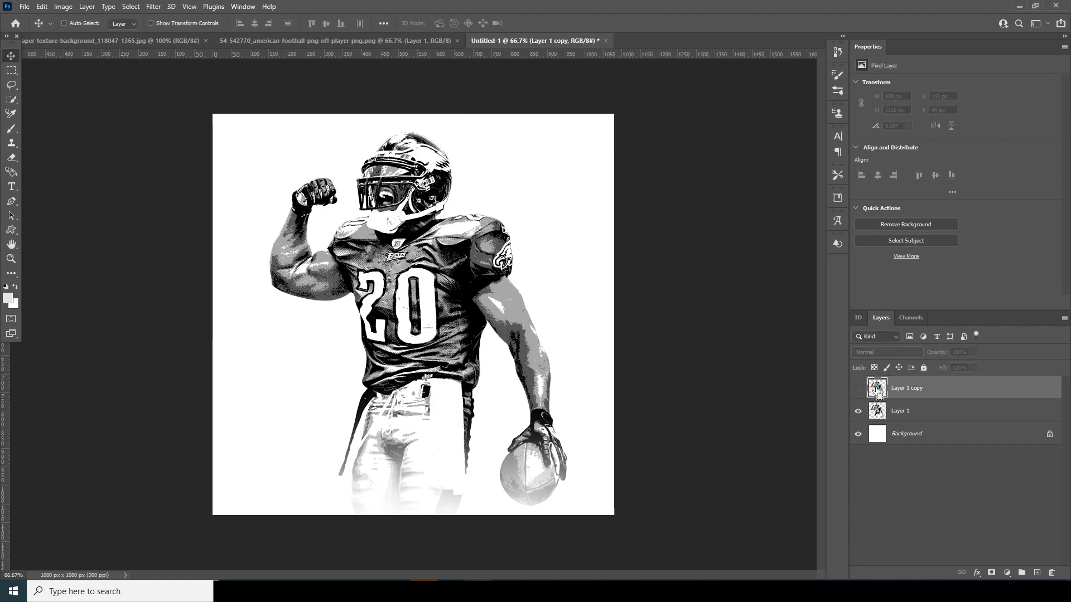
{"action": "key", "text": "ctrl+j"}
{"action": "left_click", "coordinate": [877, 414]}
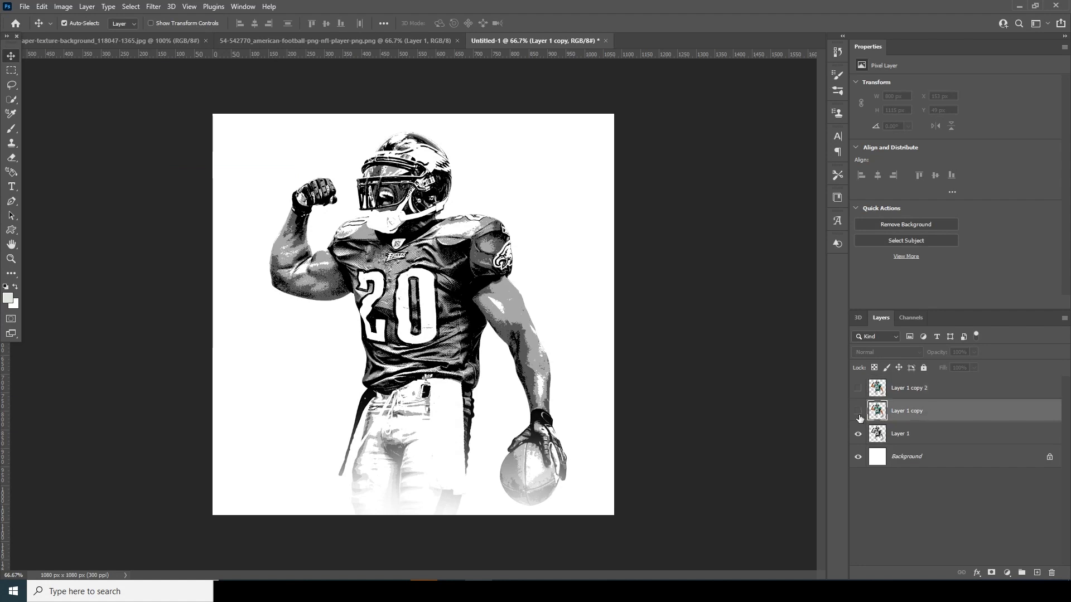
{"action": "left_click", "coordinate": [858, 413]}
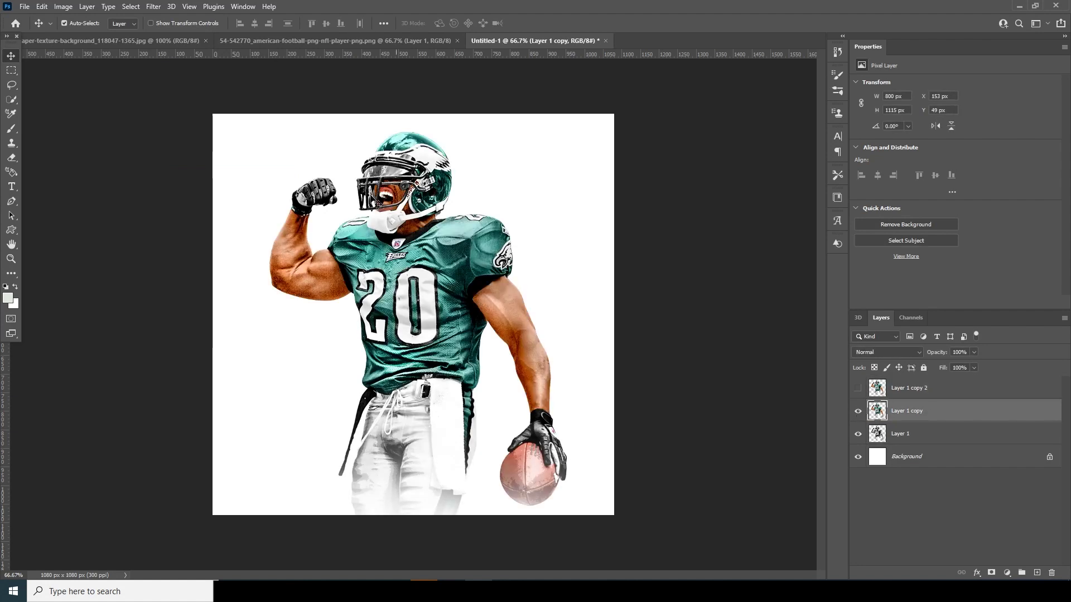
Step: Apply the artistic Cutout filter to Layer 1 copy with 4 levels, edge simplicity 5 and edge fidelity 2
{"action": "left_click", "coordinate": [156, 7]}
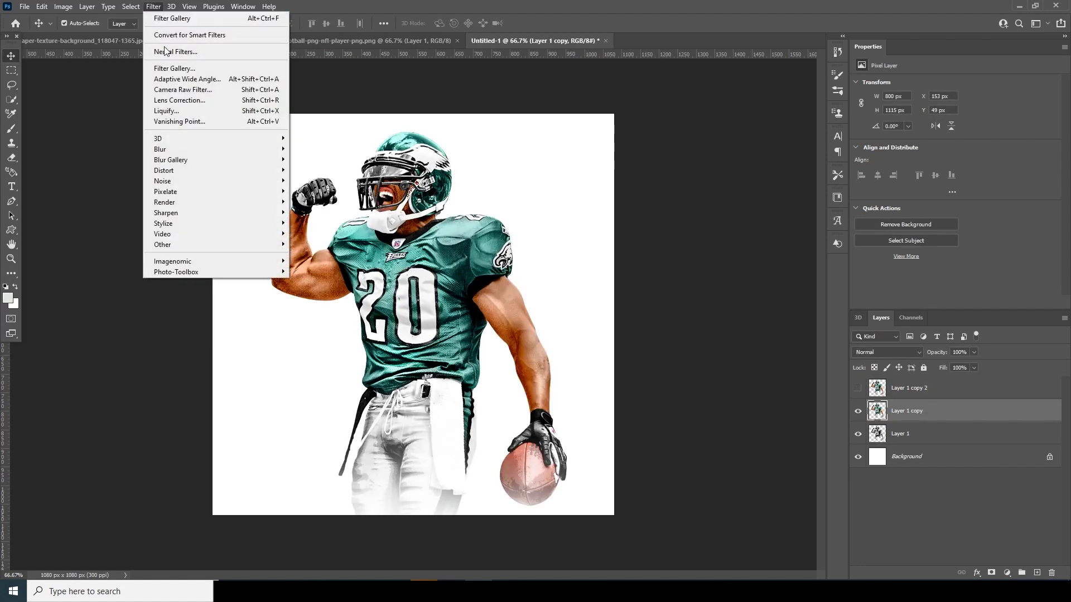
{"action": "left_click", "coordinate": [173, 69]}
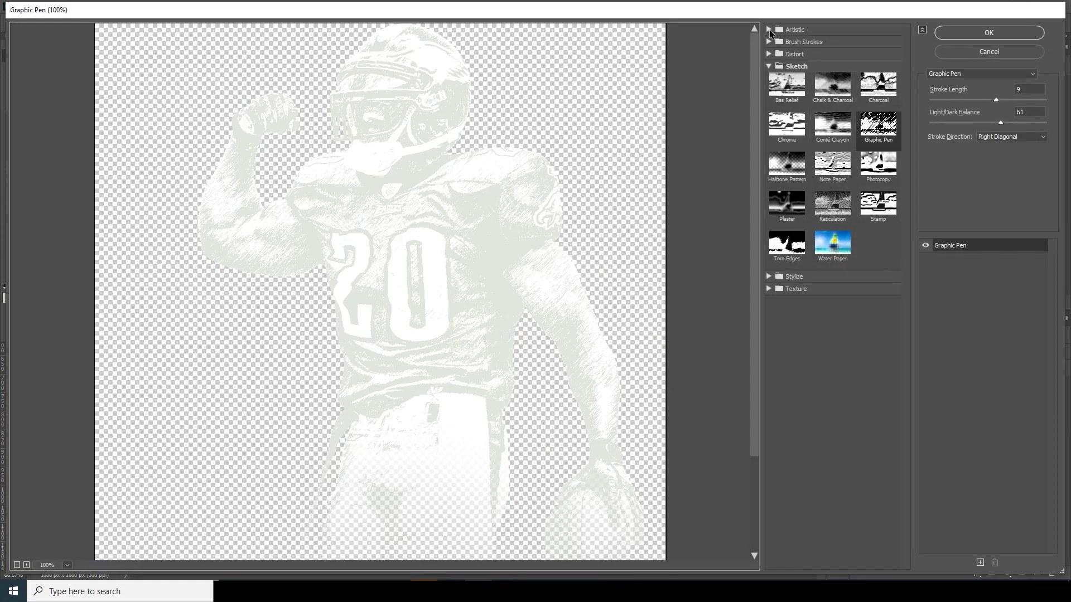
{"action": "left_click", "coordinate": [769, 29]}
{"action": "left_click", "coordinate": [832, 58]}
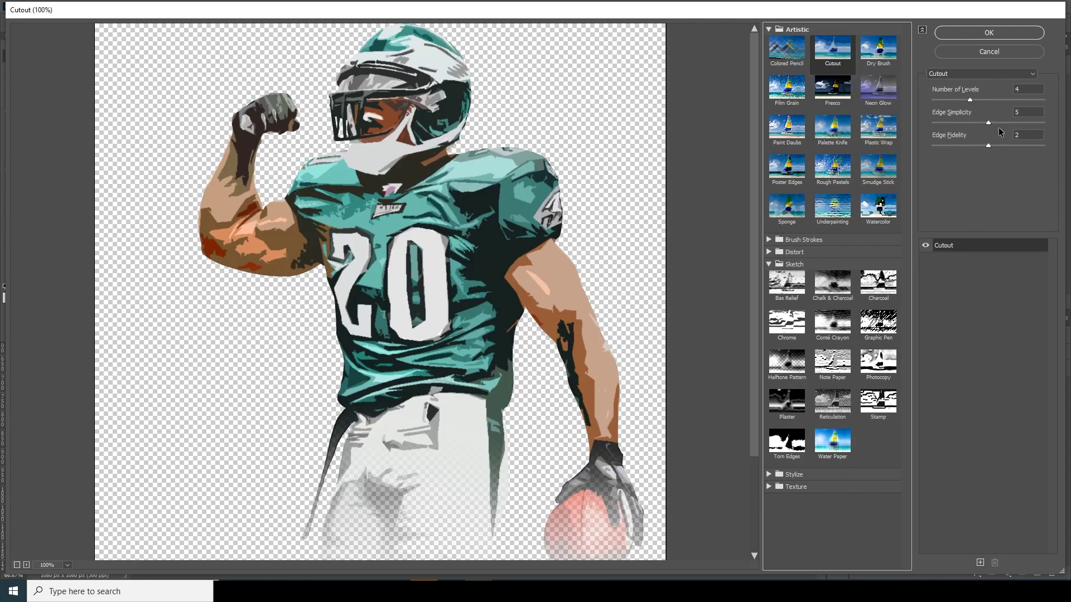
{"action": "mouse_move", "coordinate": [417, 231]}
{"action": "left_mouse_down"}
{"action": "mouse_move", "coordinate": [419, 155]}
{"action": "mouse_move", "coordinate": [424, 237]}
{"action": "left_mouse_up"}
{"action": "left_click", "coordinate": [988, 32]}
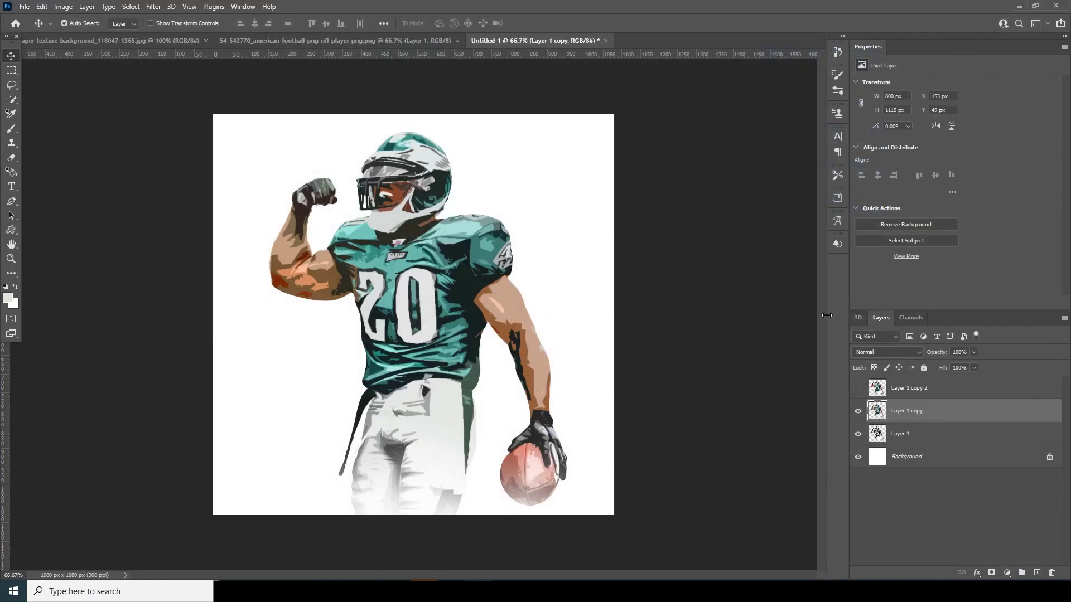
Step: Make Layer 1 copy 2 visible and open it in the Filter Gallery
{"action": "left_click", "coordinate": [876, 389]}
{"action": "left_click", "coordinate": [858, 388]}
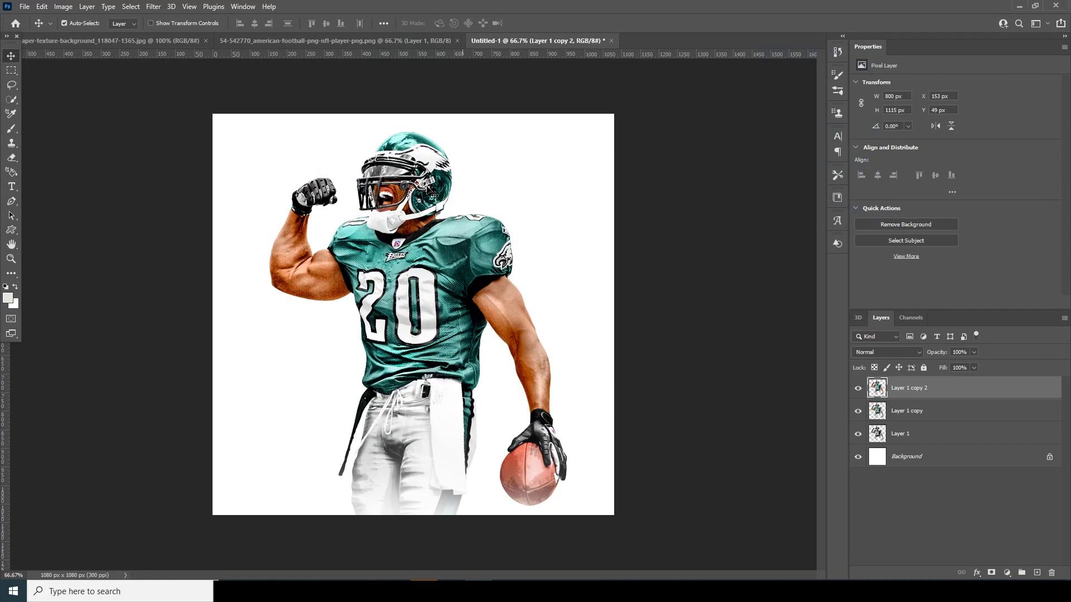
{"action": "left_click", "coordinate": [154, 7]}
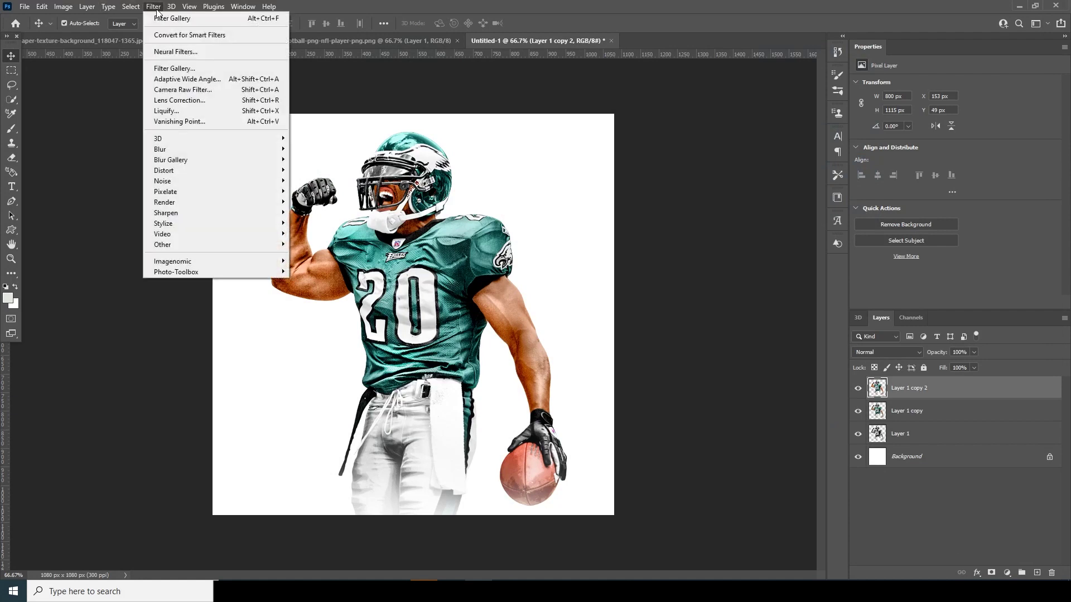
{"action": "left_click", "coordinate": [180, 71]}
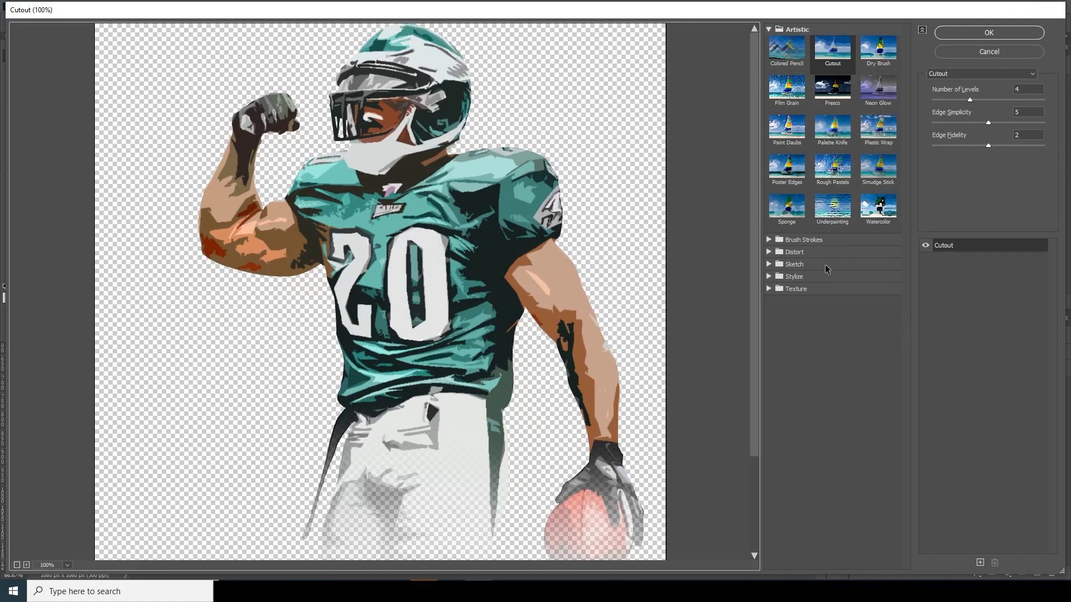
Step: Try the Watercolor and Charcoal effects on Layer 1 copy 2
{"action": "left_click", "coordinate": [890, 216]}
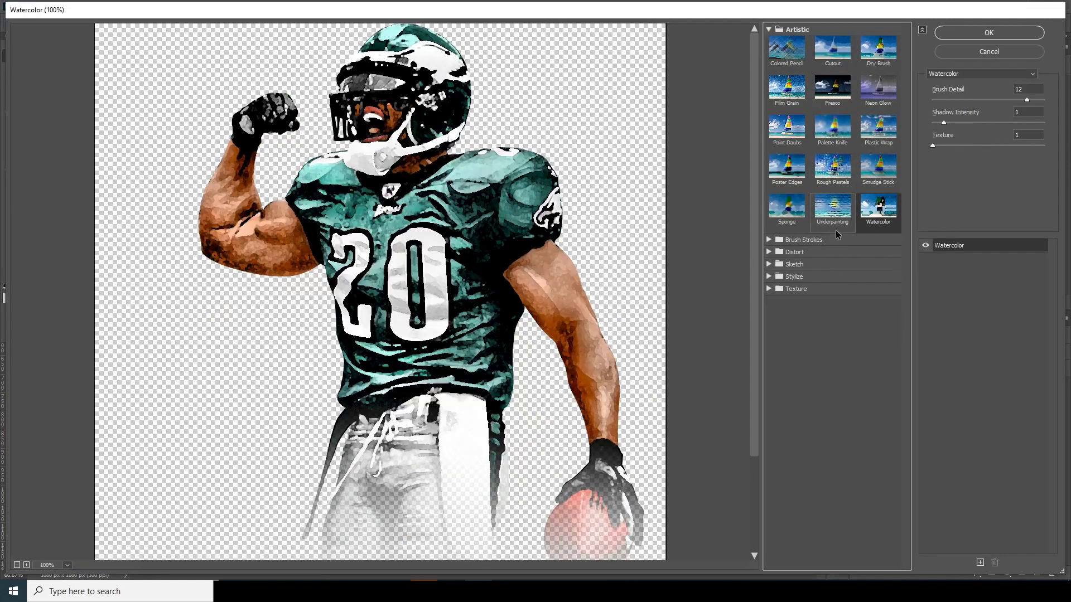
{"action": "left_click", "coordinate": [769, 264]}
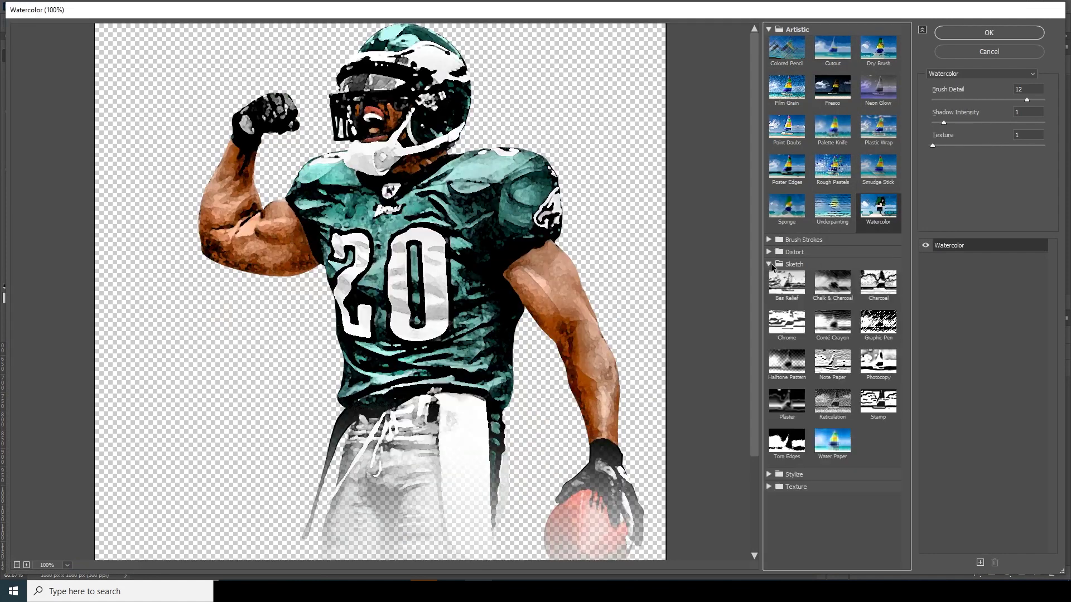
{"action": "left_click", "coordinate": [877, 288]}
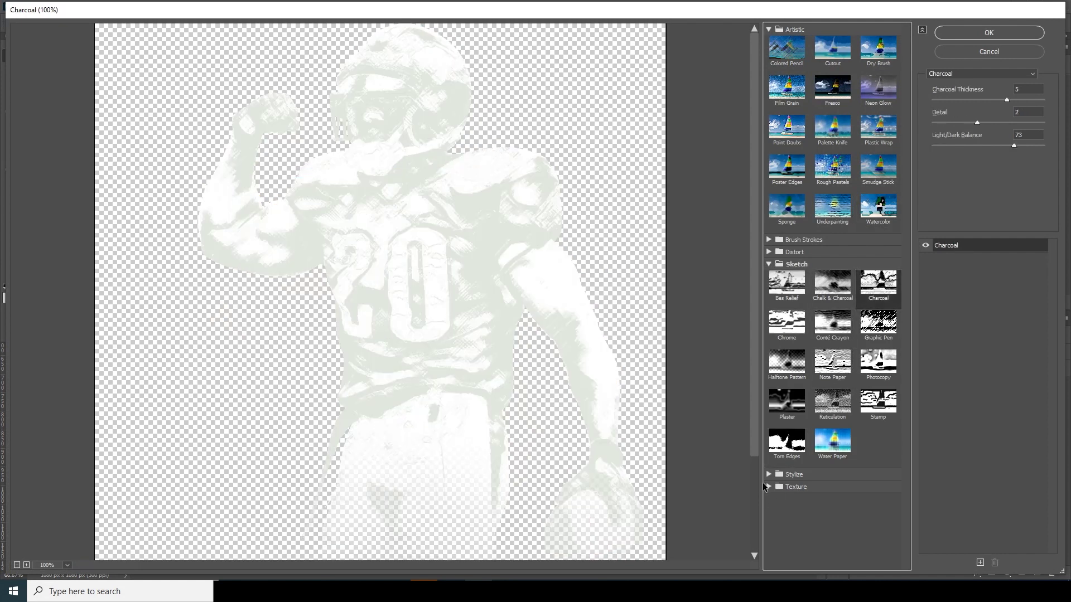
{"action": "left_click", "coordinate": [769, 475]}
{"action": "left_click", "coordinate": [770, 252]}
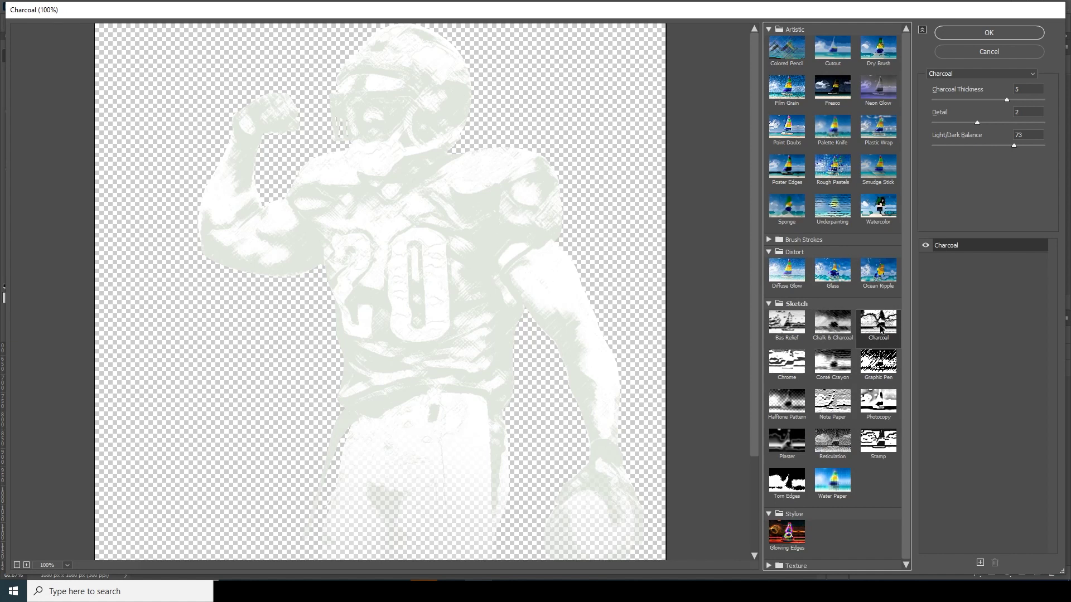
Step: Apply the Ink Outlines brush-stroke filter to Layer 1 copy 2 with stroke length 4, dark intensity 20 and light intensity 10
{"action": "left_click", "coordinate": [769, 240]}
{"action": "left_click", "coordinate": [881, 262]}
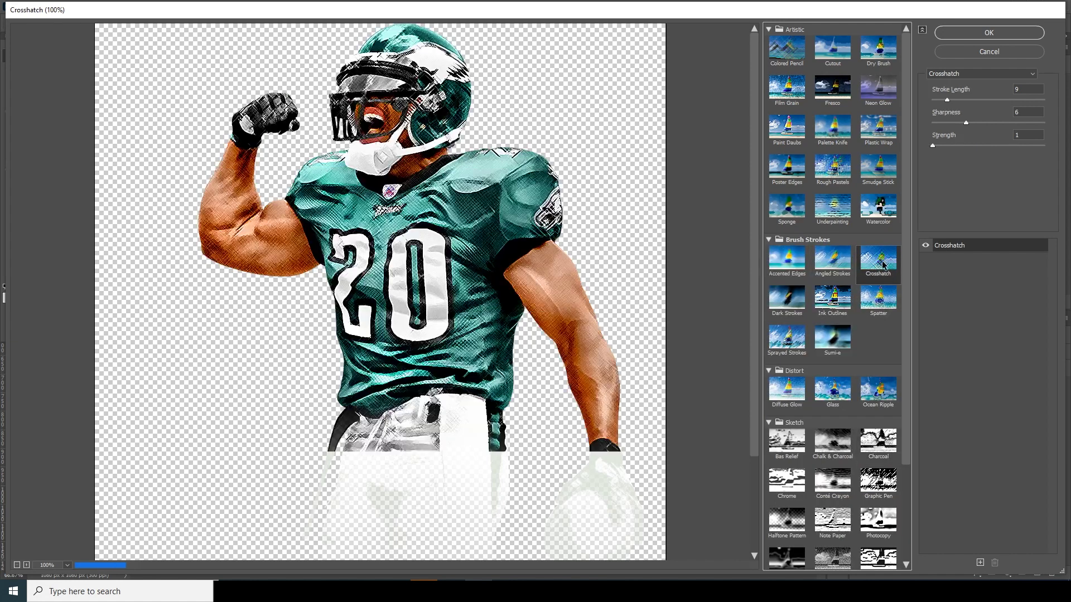
{"action": "left_click", "coordinate": [836, 303]}
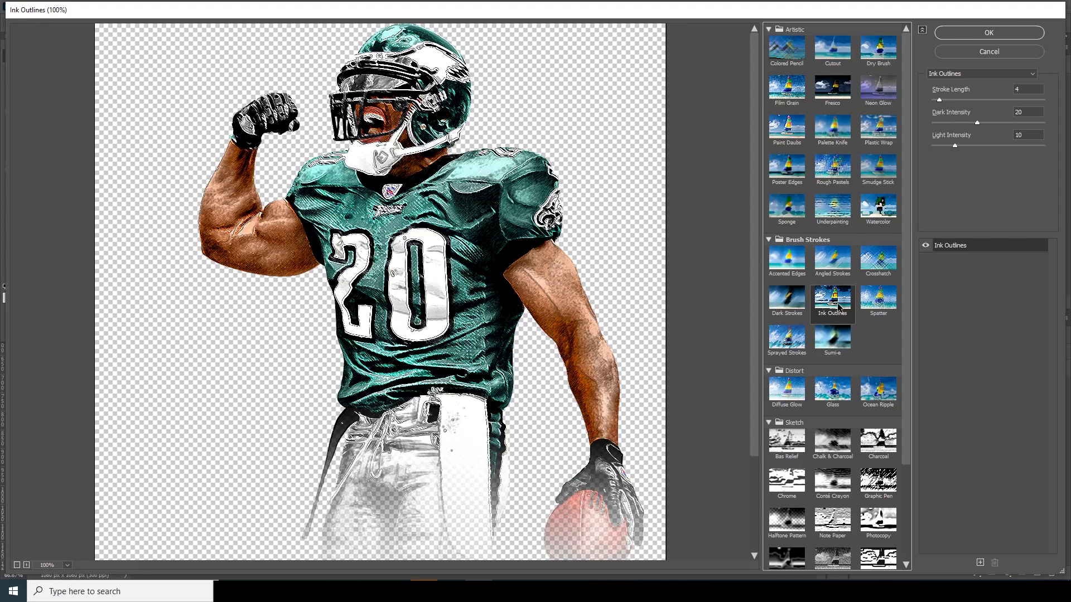
{"action": "left_click", "coordinate": [988, 33]}
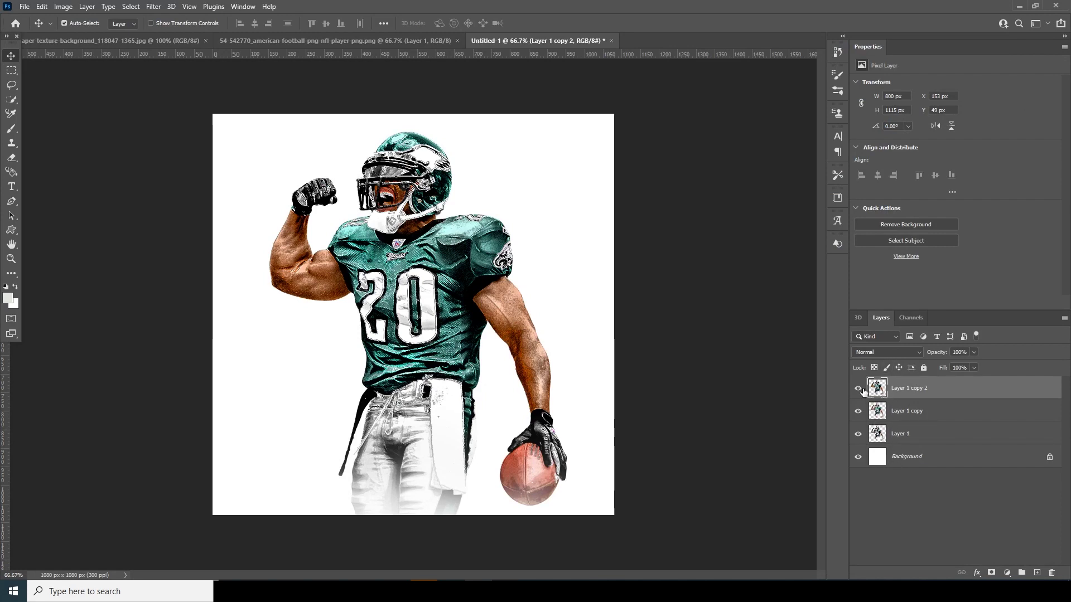
Step: Hide both color copies, add a layer mask to the posterized Layer 1 and invert the mask to black
{"action": "left_click", "coordinate": [859, 415]}
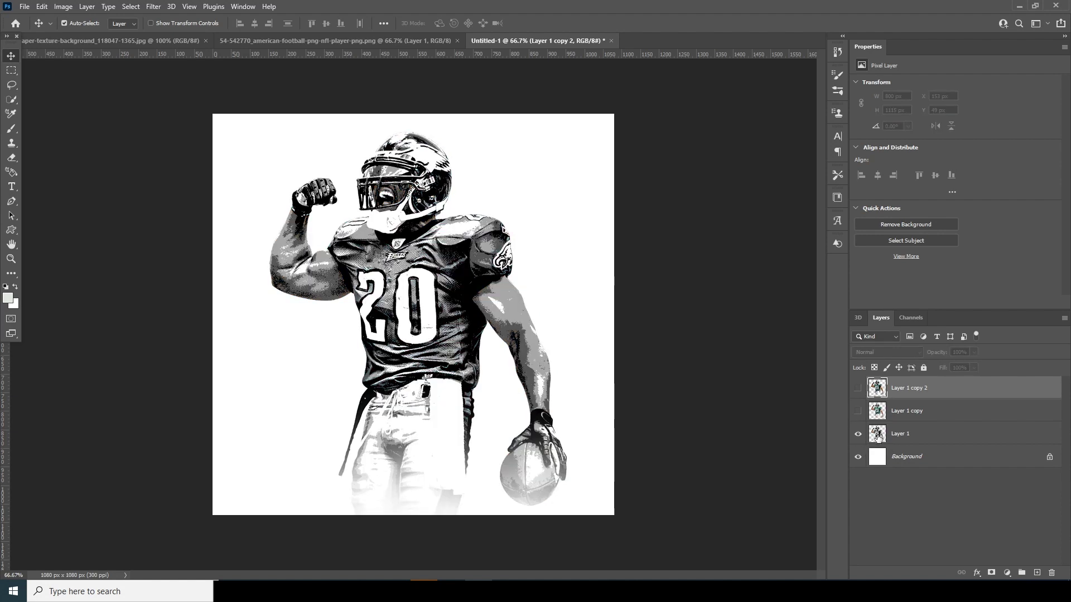
{"action": "left_click", "coordinate": [879, 435]}
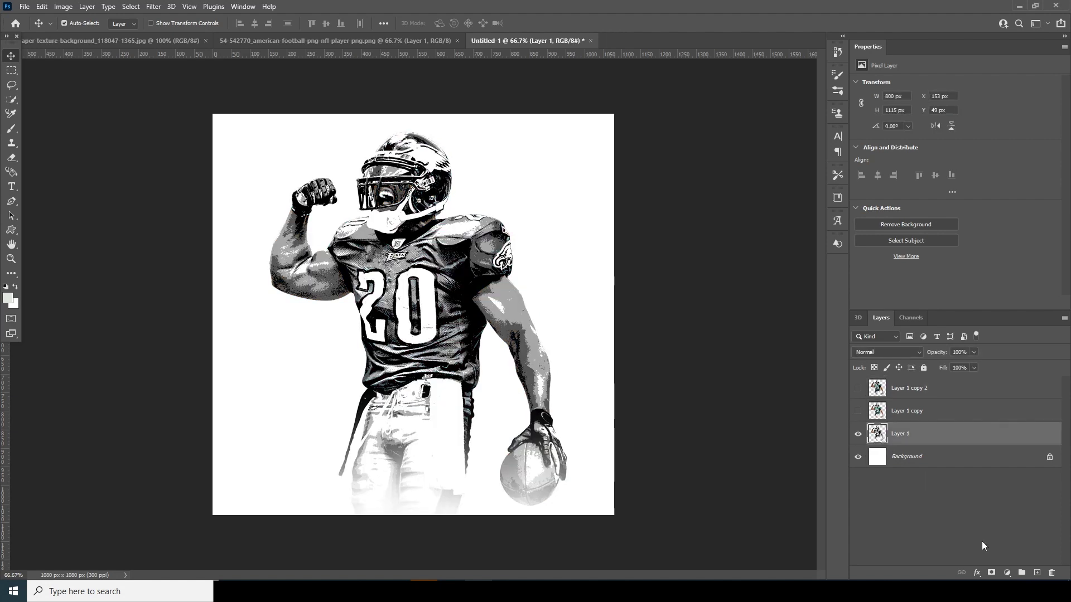
{"action": "left_click", "coordinate": [991, 574]}
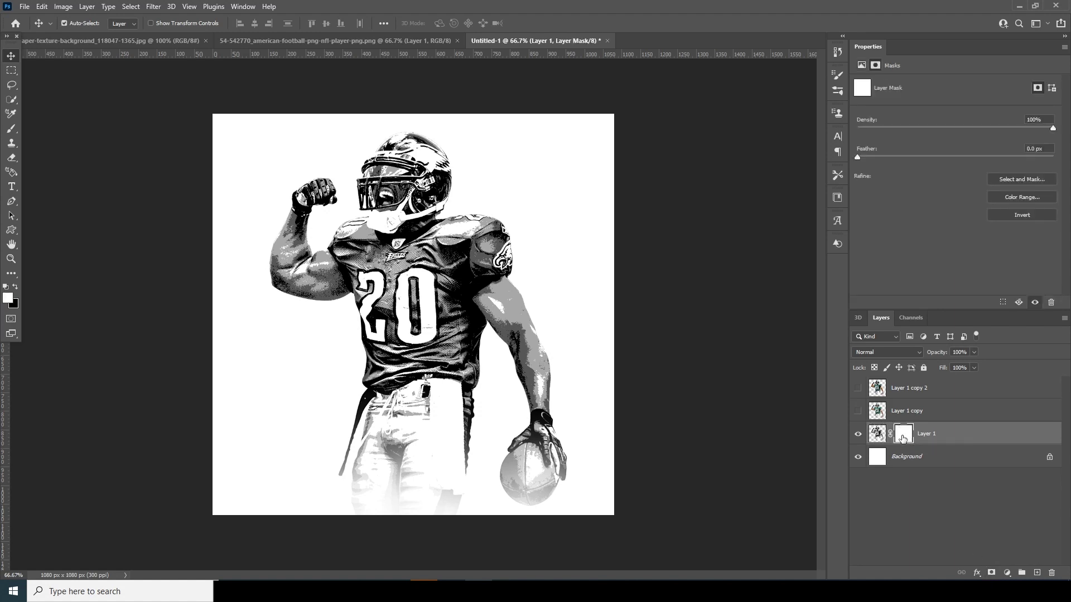
{"action": "key", "text": "ctrl+i"}
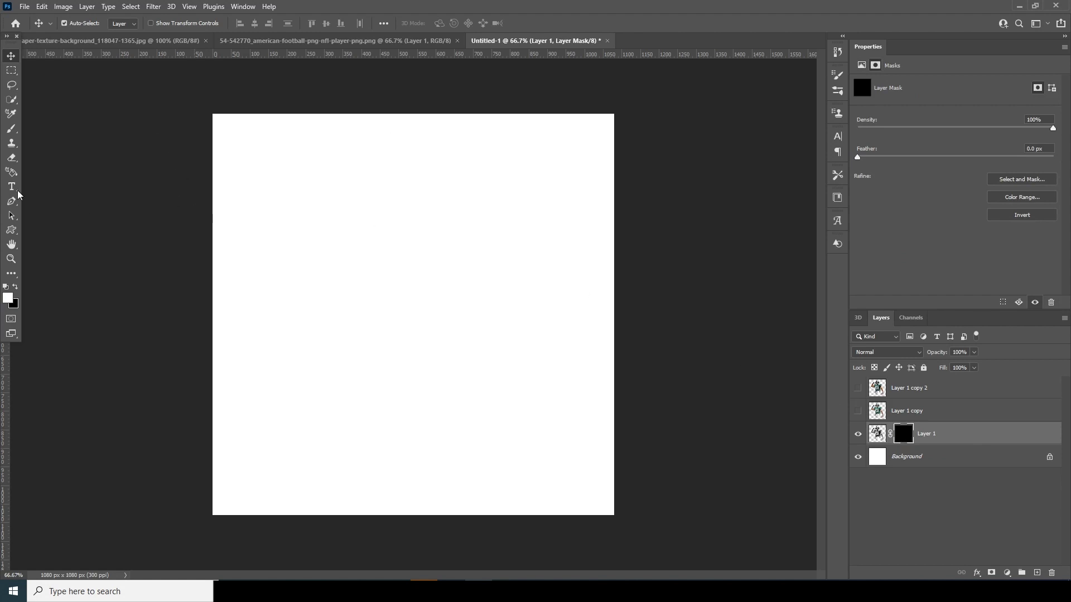
Step: Set up the Brush tool with the last Dried Blood Splatters brush at 675 px and white foreground color, targeting Layer 1's mask
{"action": "left_click", "coordinate": [11, 129]}
{"action": "left_click", "coordinate": [82, 24]}
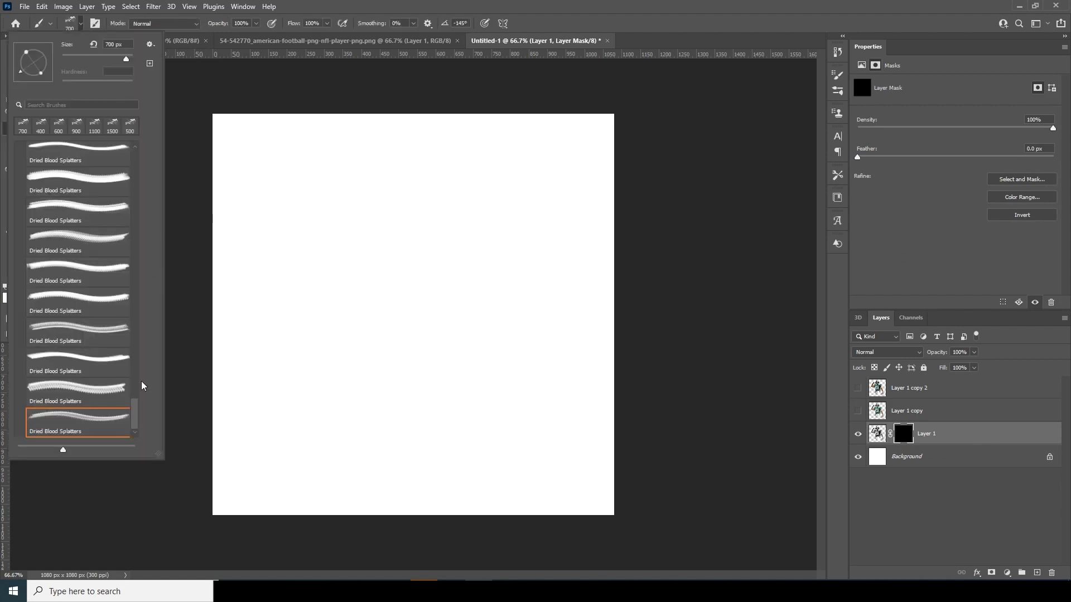
{"action": "left_click_drag", "start_coordinate": [135, 418], "coordinate": [134, 435]}
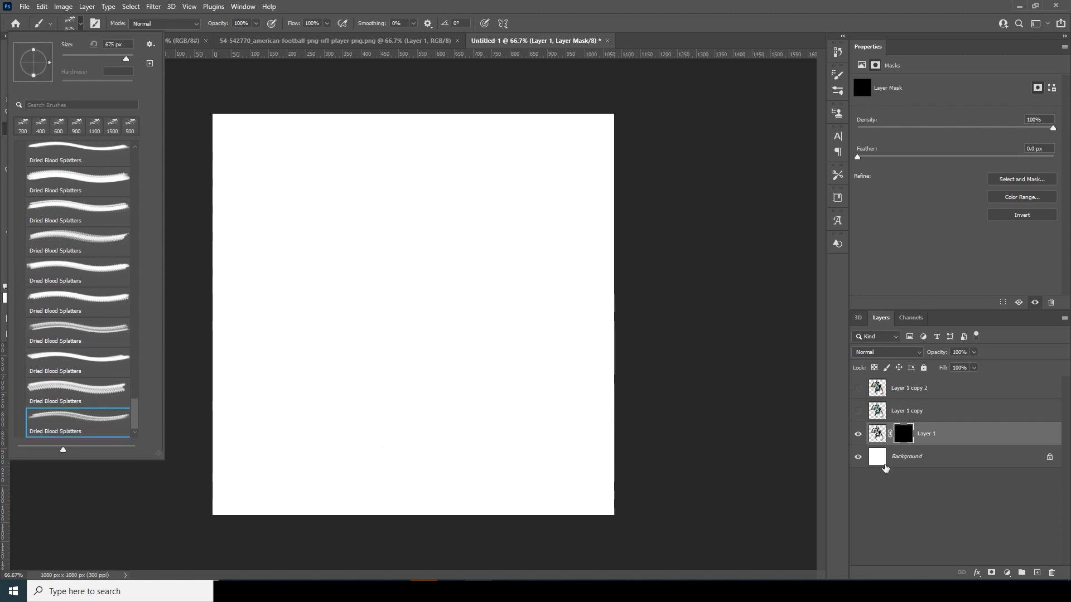
{"action": "left_click", "coordinate": [903, 439]}
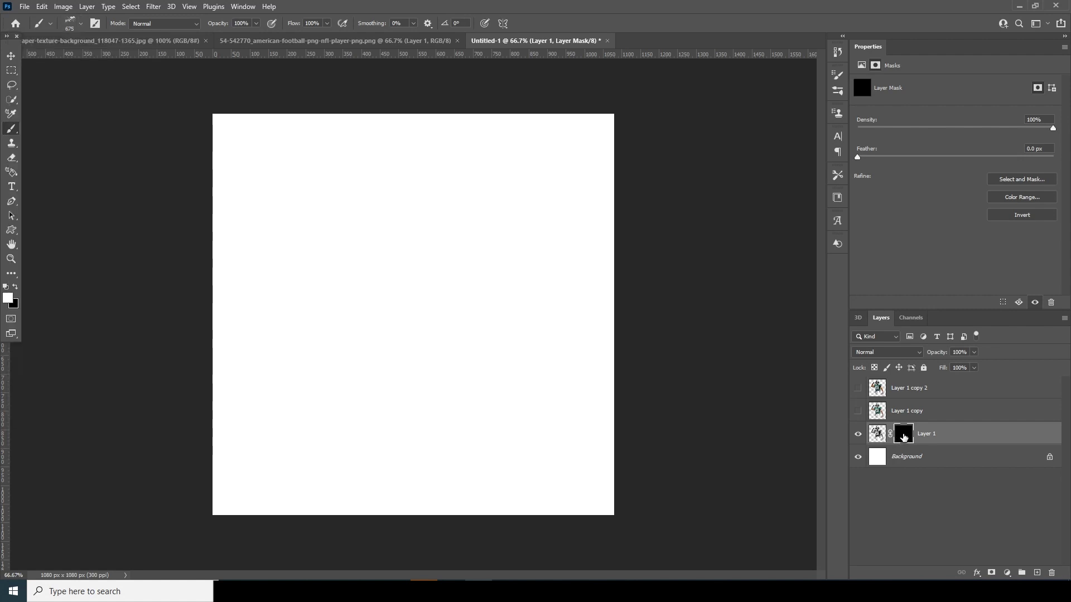
{"action": "left_click", "coordinate": [8, 301]}
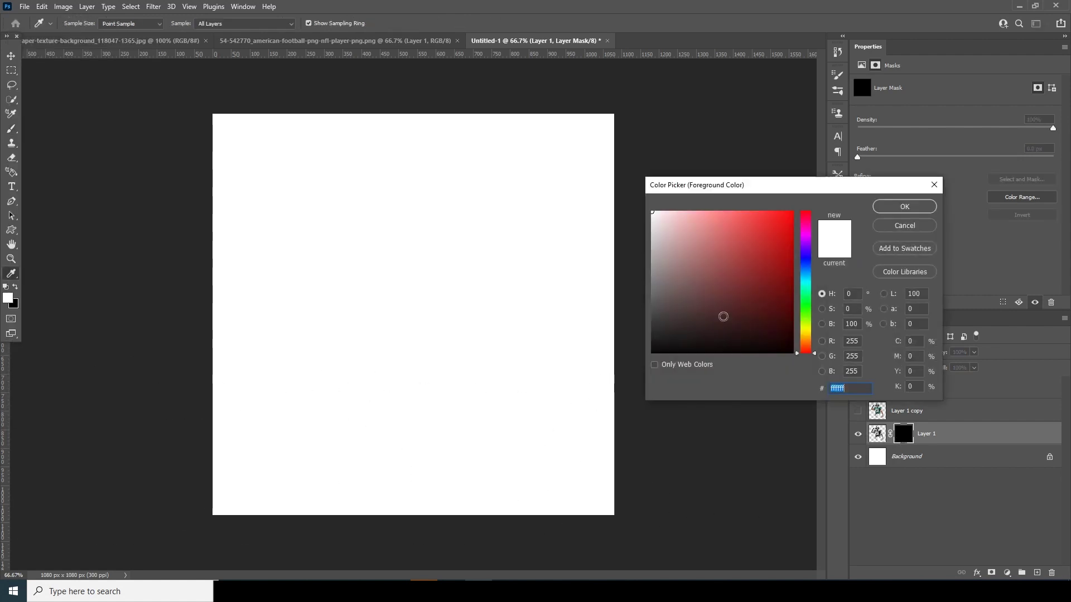
{"action": "left_click", "coordinate": [904, 206]}
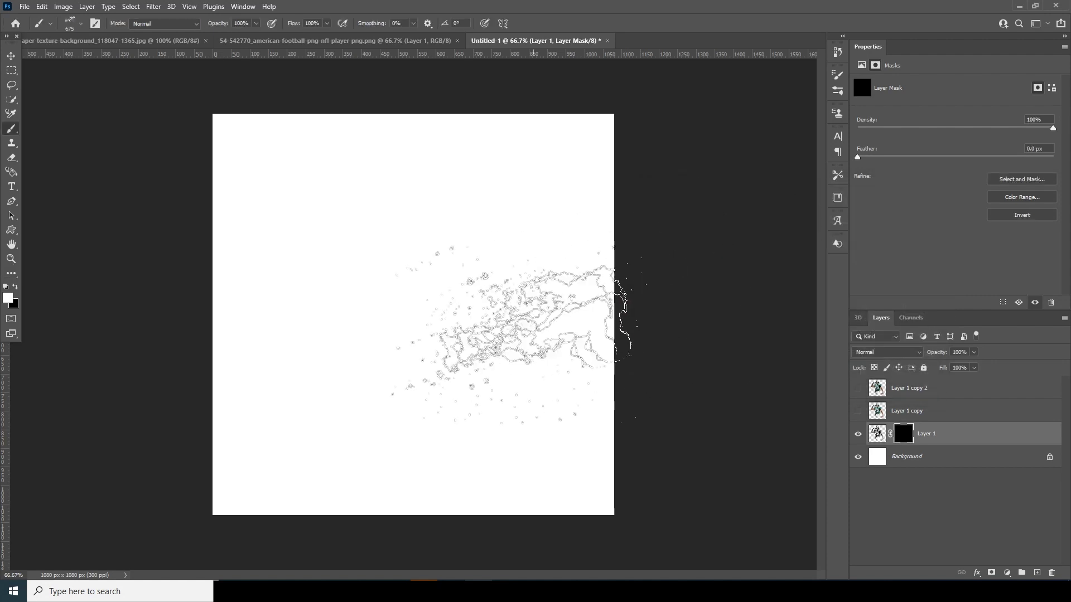
Step: Reveal the jersey hem and waist on Layer 1's mask with white splatter dabs from a reduced brush
{"action": "key", "text": "bracketleft"}
{"action": "key", "text": "bracketleft"}
{"action": "key", "text": "bracketleft"}
{"action": "left_click", "coordinate": [410, 422]}
{"action": "left_click", "coordinate": [462, 384]}
{"action": "key", "text": "bracketleft"}
{"action": "key", "text": "bracketleft"}
{"action": "left_click", "coordinate": [452, 385]}
{"action": "key", "text": "bracketright"}
Step: Extend the splatter reveal on Layer 1's mask across the hip and upper pants, ending with the brush at 400 px
{"action": "mouse_move", "coordinate": [457, 382]}
{"action": "left_mouse_down"}
{"action": "mouse_move", "coordinate": [368, 424]}
{"action": "mouse_move", "coordinate": [343, 454]}
{"action": "left_mouse_up"}
{"action": "key", "text": "bracketright"}
{"action": "key", "text": "bracketright"}
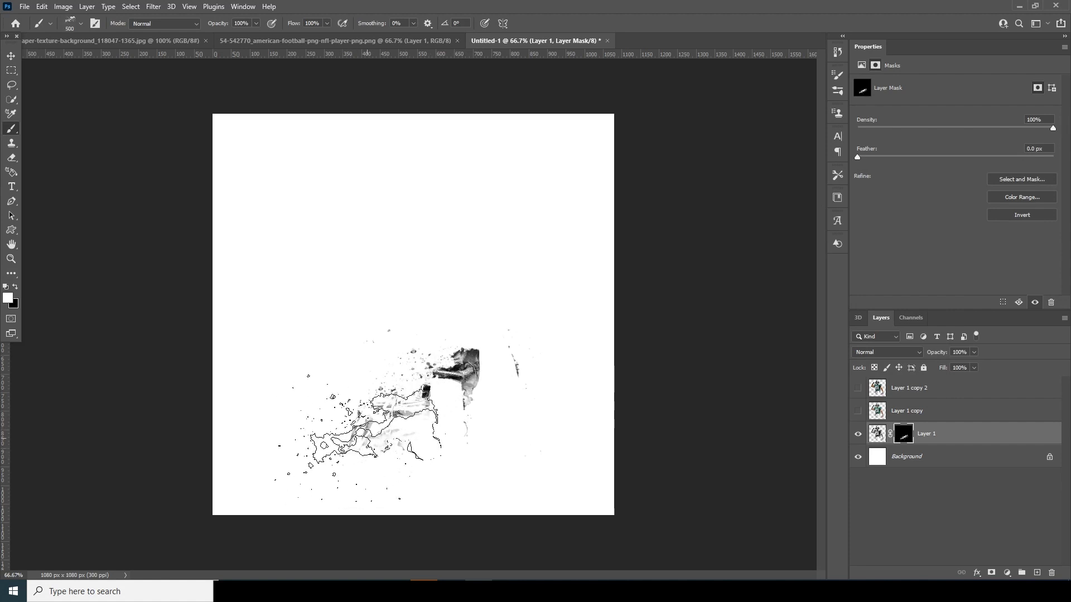
{"action": "left_click", "coordinate": [381, 434]}
{"action": "key", "text": "bracketleft"}
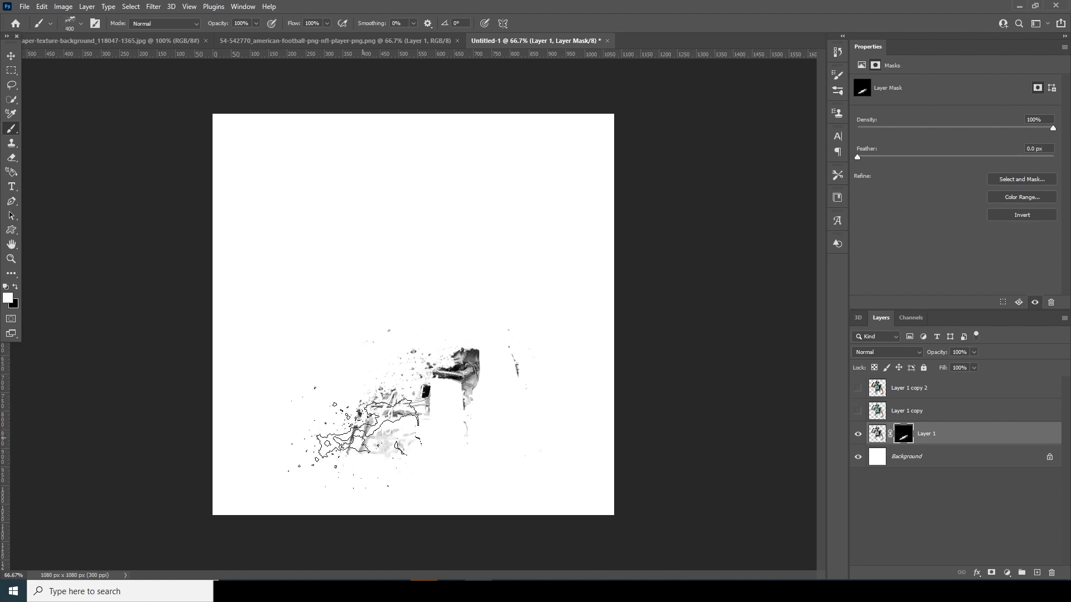
{"action": "mouse_move", "coordinate": [343, 440]}
{"action": "left_mouse_down"}
{"action": "mouse_move", "coordinate": [363, 404]}
{"action": "mouse_move", "coordinate": [357, 432]}
{"action": "mouse_move", "coordinate": [385, 412]}
{"action": "mouse_move", "coordinate": [424, 368]}
{"action": "mouse_move", "coordinate": [440, 413]}
{"action": "left_mouse_up"}
Step: Reveal the wrist, glove and football on Layer 1's mask and reduce the brush to 200 px
{"action": "key", "text": "bracketleft"}
{"action": "mouse_move", "coordinate": [552, 393]}
{"action": "left_mouse_down"}
{"action": "mouse_move", "coordinate": [531, 443]}
{"action": "mouse_move", "coordinate": [536, 419]}
{"action": "mouse_move", "coordinate": [524, 435]}
{"action": "mouse_move", "coordinate": [540, 460]}
{"action": "mouse_move", "coordinate": [563, 449]}
{"action": "mouse_move", "coordinate": [489, 483]}
{"action": "mouse_move", "coordinate": [574, 493]}
{"action": "mouse_move", "coordinate": [553, 468]}
{"action": "mouse_move", "coordinate": [566, 463]}
{"action": "mouse_move", "coordinate": [586, 473]}
{"action": "mouse_move", "coordinate": [564, 470]}
{"action": "mouse_move", "coordinate": [582, 490]}
{"action": "mouse_move", "coordinate": [508, 452]}
{"action": "left_mouse_up"}
{"action": "key", "text": "bracketleft"}
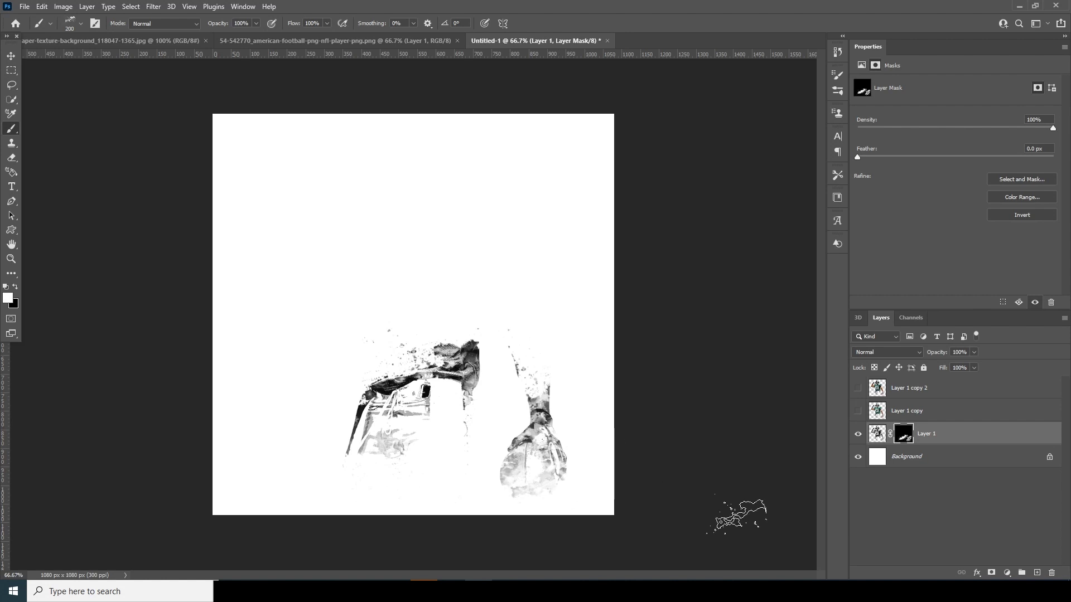
Step: Show Layer 1 copy, add a layer mask to it and invert the mask to black
{"action": "left_click", "coordinate": [893, 416]}
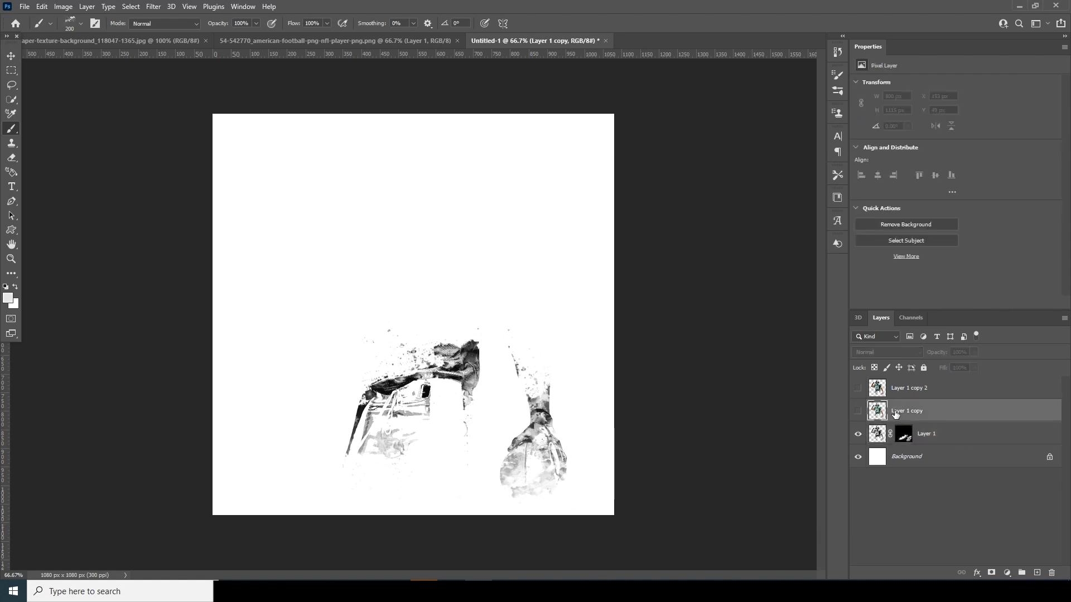
{"action": "left_click", "coordinate": [858, 412]}
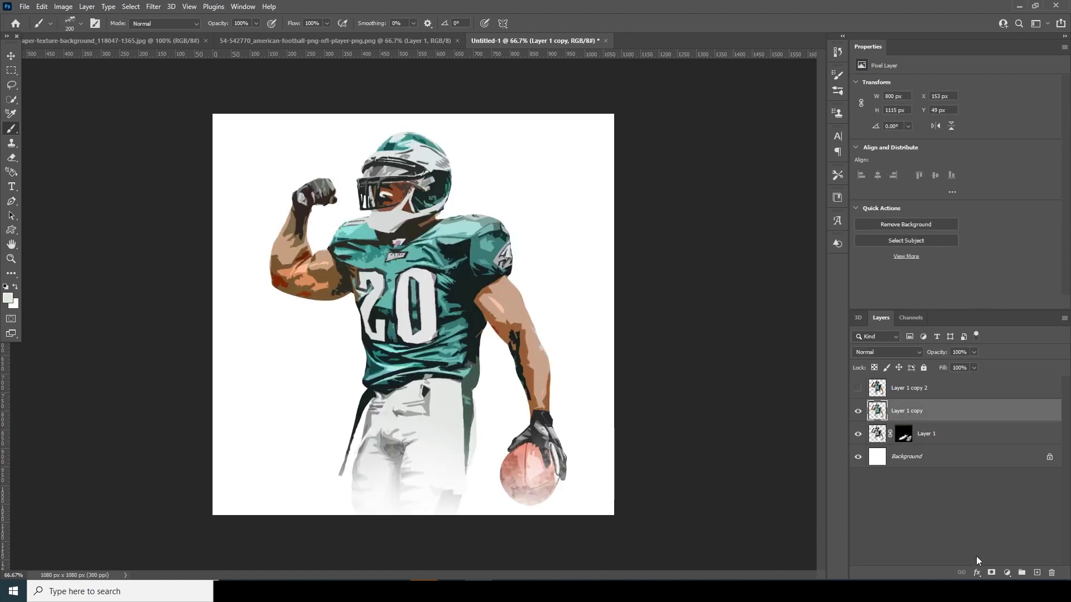
{"action": "left_click", "coordinate": [991, 573]}
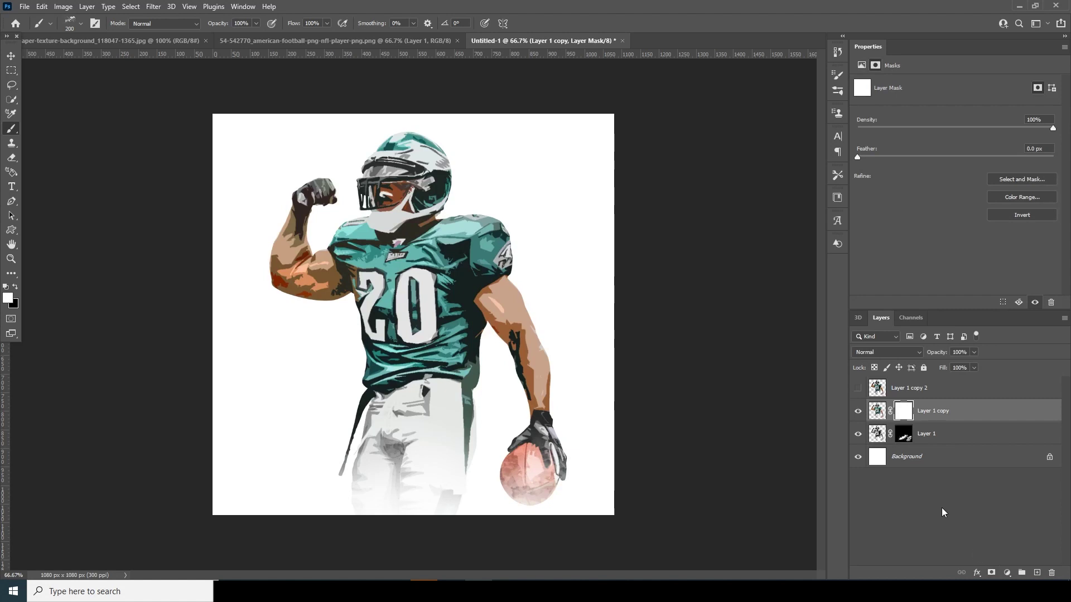
{"action": "key", "text": "ctrl+i"}
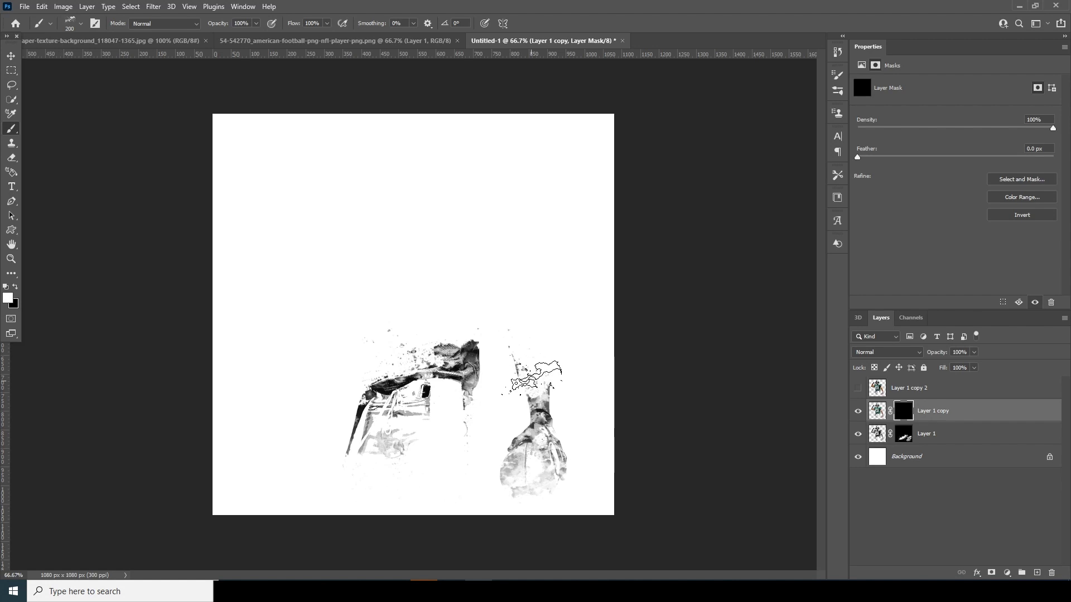
Step: Splatter white on Layer 1 copy's mask over the forearm above the football to bring in its skin color
{"action": "key", "text": "bracketright"}
{"action": "left_click", "coordinate": [549, 393]}
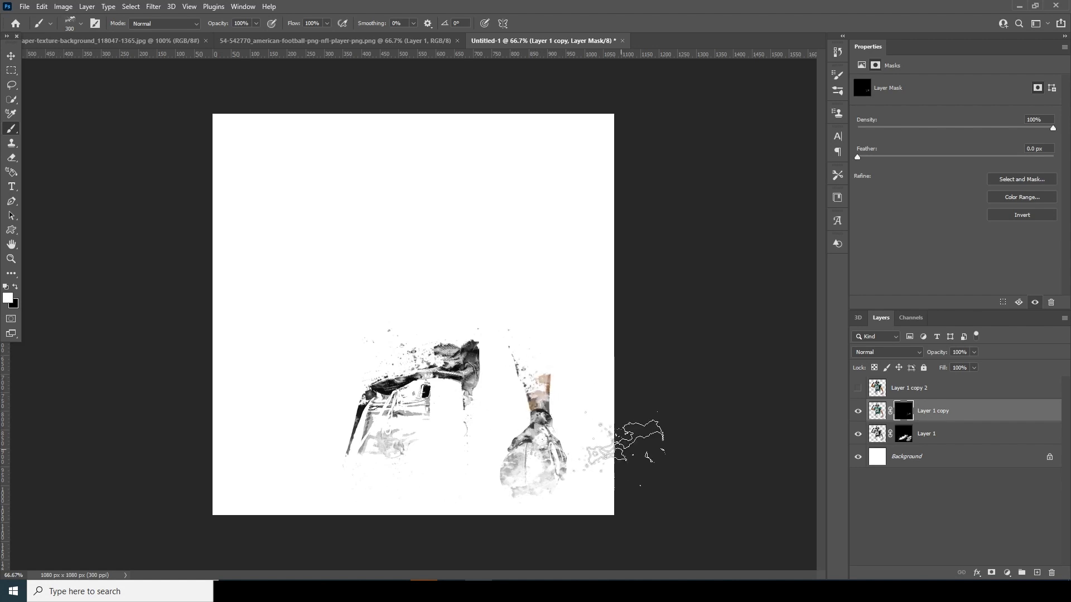
{"action": "key", "text": "bracketleft"}
{"action": "key", "text": "bracketleft"}
{"action": "left_click", "coordinate": [532, 372]}
Step: Reveal the teal lower jersey around the waist with splatter dabs on Layer 1 copy's mask, enlarging the brush to 300 px
{"action": "left_click", "coordinate": [469, 440]}
{"action": "left_click", "coordinate": [419, 414]}
{"action": "left_click", "coordinate": [459, 378]}
{"action": "key", "text": "bracketright"}
{"action": "left_click", "coordinate": [464, 362]}
{"action": "key", "text": "bracketright"}
{"action": "key", "text": "bracketright"}
{"action": "left_click", "coordinate": [384, 383]}
{"action": "left_click", "coordinate": [422, 428]}
{"action": "left_click", "coordinate": [396, 388]}
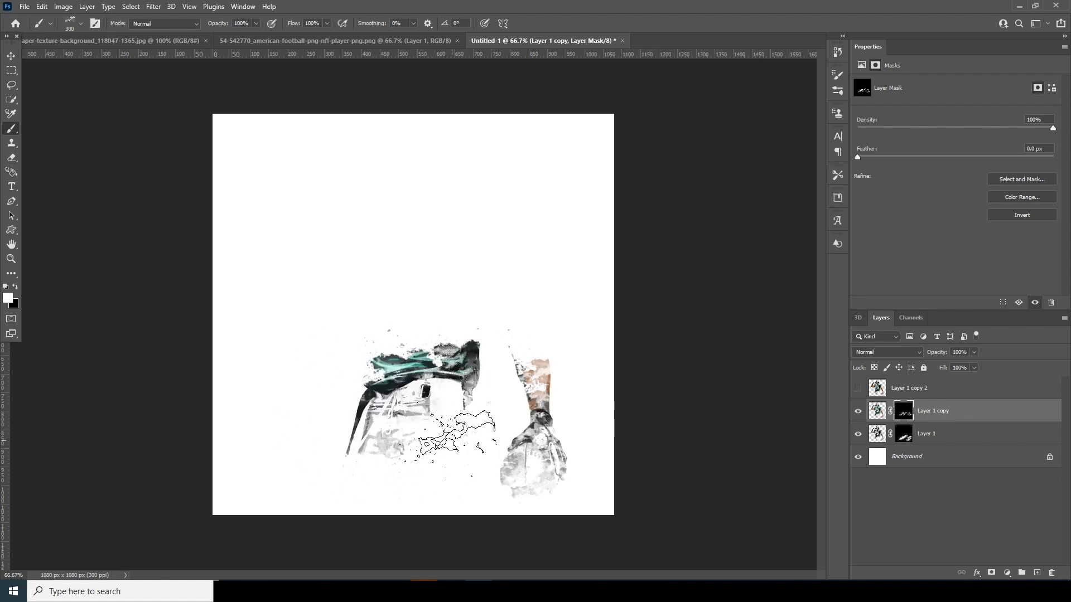
Step: Add splatter dabs on Layer 1 copy's mask below the jersey number and beside the inner elbow, reducing the brush to 175 px
{"action": "left_click", "coordinate": [428, 356]}
{"action": "key", "text": "bracketleft"}
{"action": "key", "text": "bracketleft"}
{"action": "key", "text": "bracketleft"}
{"action": "left_click", "coordinate": [479, 340]}
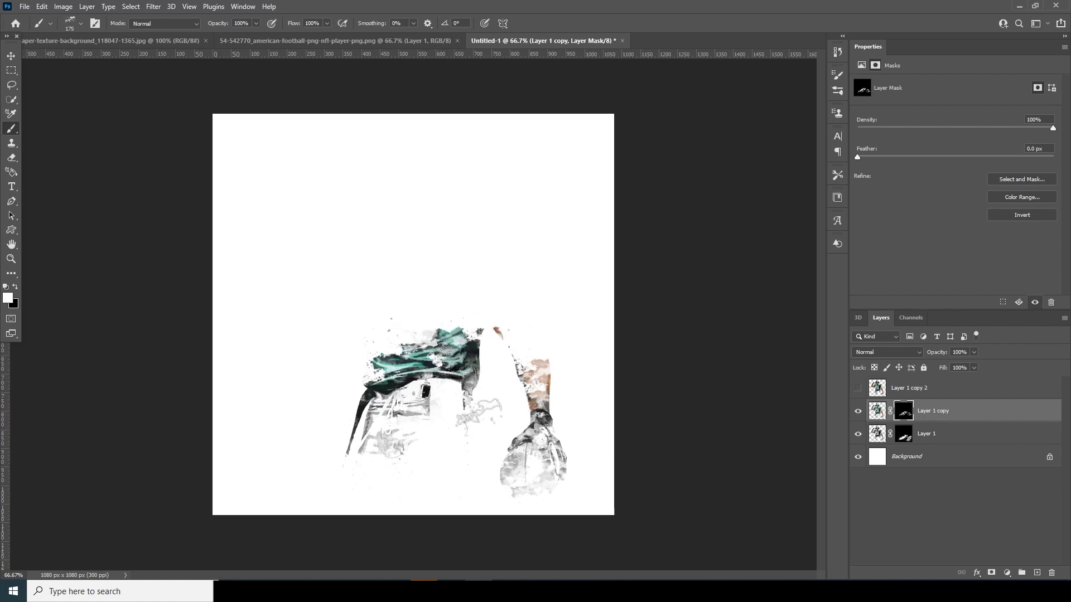
Step: Reveal the elbow and forearm of the football-holding arm on Layer 1's mask with the splatter brush at 400 px
{"action": "left_click", "coordinate": [904, 436]}
{"action": "key", "text": "bracketright"}
{"action": "key", "text": "bracketright"}
{"action": "key", "text": "bracketright"}
{"action": "key", "text": "bracketright"}
{"action": "left_click", "coordinate": [547, 346]}
{"action": "left_click", "coordinate": [563, 342]}
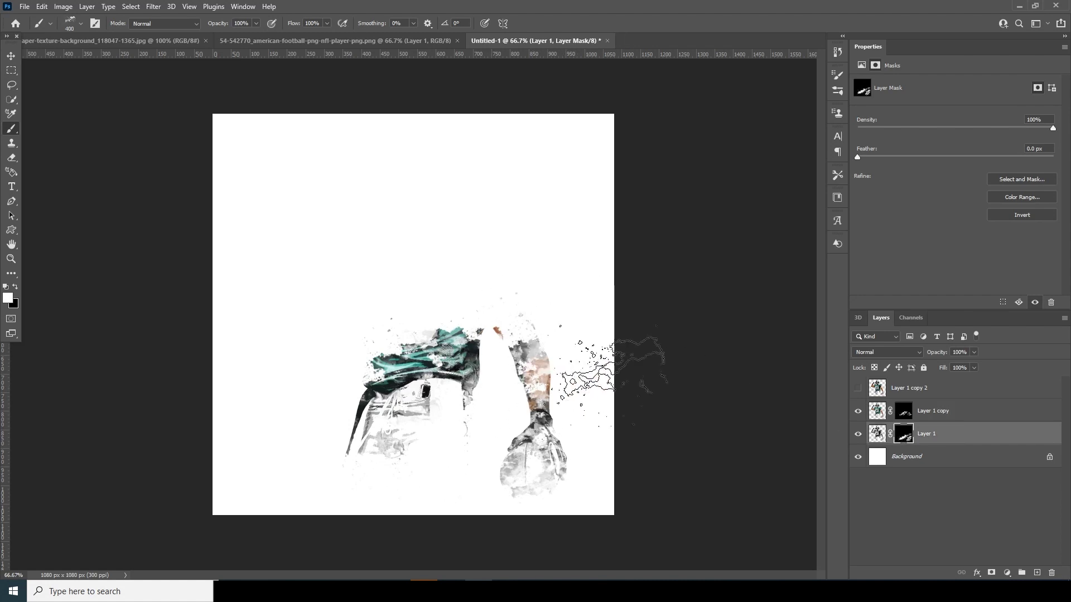
{"action": "mouse_move", "coordinate": [530, 324]}
{"action": "left_mouse_down"}
{"action": "mouse_move", "coordinate": [491, 415]}
{"action": "mouse_move", "coordinate": [565, 438]}
{"action": "mouse_move", "coordinate": [558, 374]}
{"action": "mouse_move", "coordinate": [542, 368]}
{"action": "mouse_move", "coordinate": [562, 357]}
{"action": "left_mouse_up"}
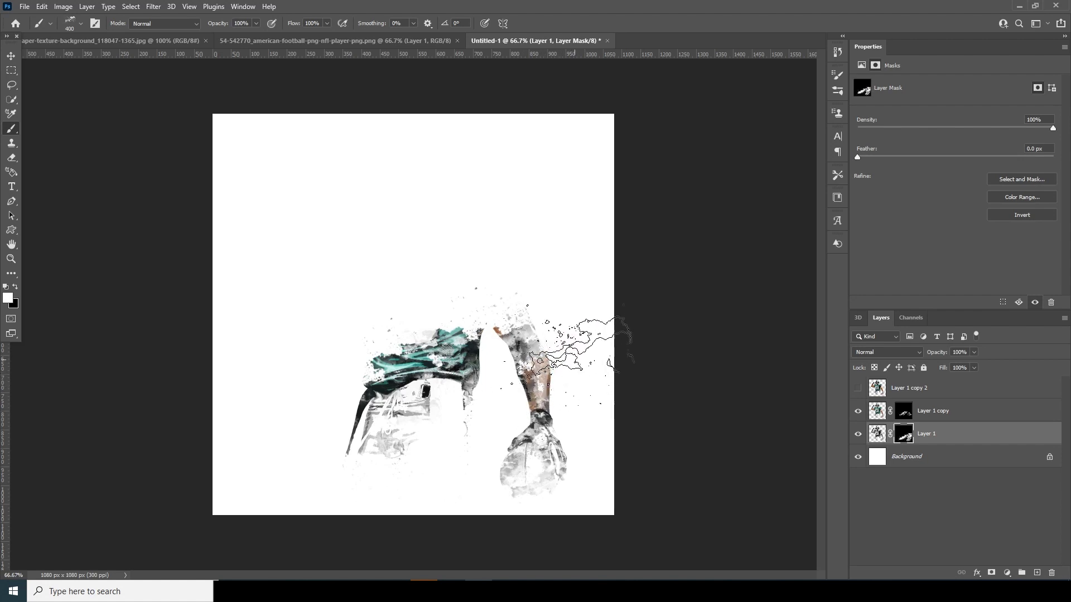
Step: Enlarge the brush to 600 px and reveal the jersey number, torso side and upper arm on Layer 1's mask
{"action": "key", "text": "bracketright"}
{"action": "key", "text": "bracketright"}
{"action": "mouse_move", "coordinate": [358, 334]}
{"action": "left_mouse_down"}
{"action": "mouse_move", "coordinate": [347, 370]}
{"action": "mouse_move", "coordinate": [358, 358]}
{"action": "mouse_move", "coordinate": [340, 374]}
{"action": "mouse_move", "coordinate": [413, 335]}
{"action": "mouse_move", "coordinate": [466, 393]}
{"action": "mouse_move", "coordinate": [536, 335]}
{"action": "mouse_move", "coordinate": [431, 302]}
{"action": "mouse_move", "coordinate": [385, 357]}
{"action": "mouse_move", "coordinate": [391, 332]}
{"action": "left_mouse_up"}
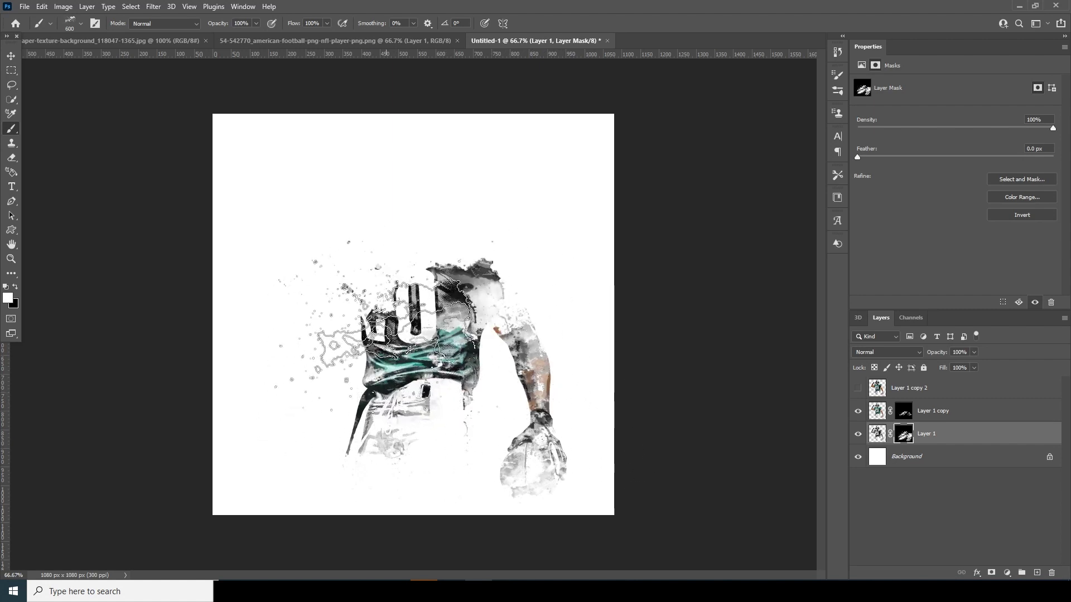
Step: Splatter color onto the upper arm and teal shoulder through Layer 1 copy's mask, reducing the brush to 200 px
{"action": "left_click", "coordinate": [903, 411]}
{"action": "key", "text": "bracketleft"}
{"action": "key", "text": "bracketleft"}
{"action": "mouse_move", "coordinate": [585, 335]}
{"action": "left_mouse_down"}
{"action": "mouse_move", "coordinate": [474, 257]}
{"action": "mouse_move", "coordinate": [520, 279]}
{"action": "left_mouse_up"}
{"action": "key", "text": "bracketleft"}
{"action": "key", "text": "bracketleft"}
{"action": "key", "text": "bracketleft"}
{"action": "left_click", "coordinate": [500, 281]}
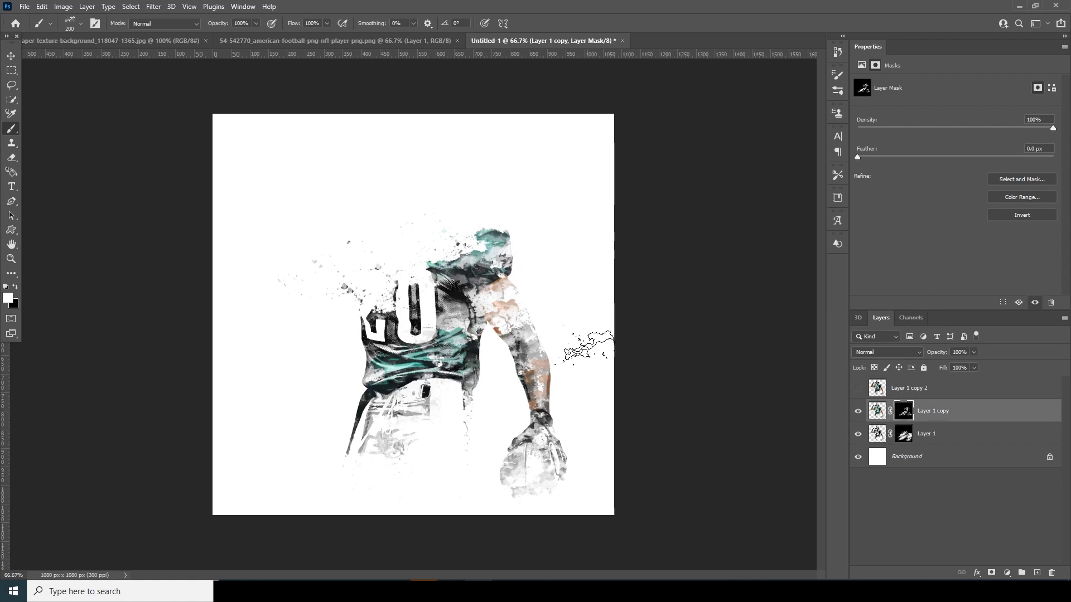
Step: Reveal the shoulder top and the upper part of the jersey number on Layer 1's mask with splatter dabs
{"action": "left_click", "coordinate": [904, 437]}
{"action": "key", "text": "bracketright"}
{"action": "key", "text": "bracketright"}
{"action": "key", "text": "bracketright"}
{"action": "key", "text": "bracketright"}
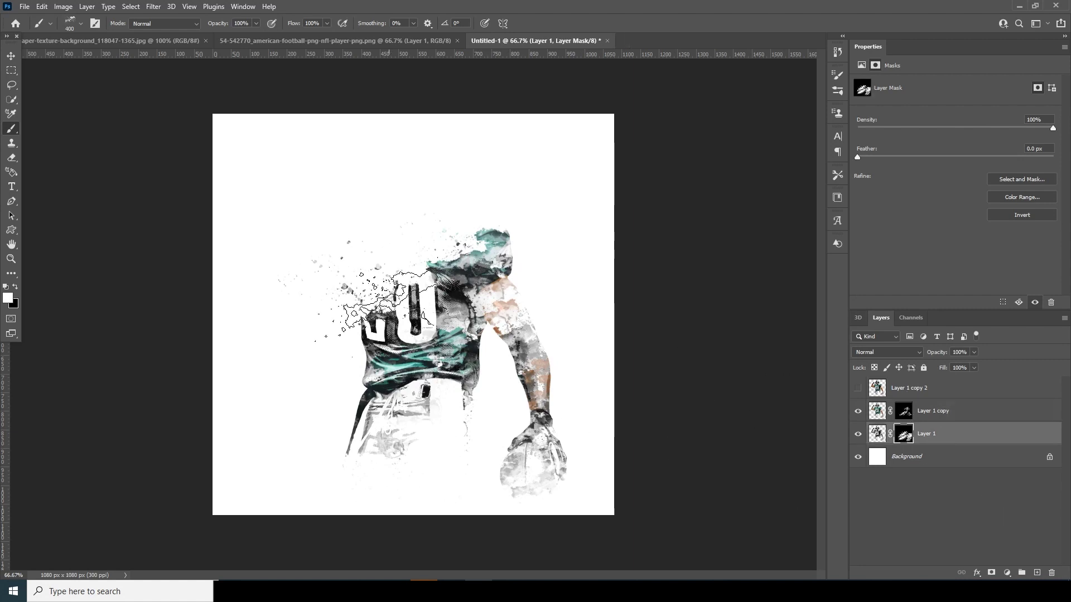
{"action": "key", "text": "bracketleft"}
{"action": "key", "text": "bracketleft"}
{"action": "key", "text": "bracketleft"}
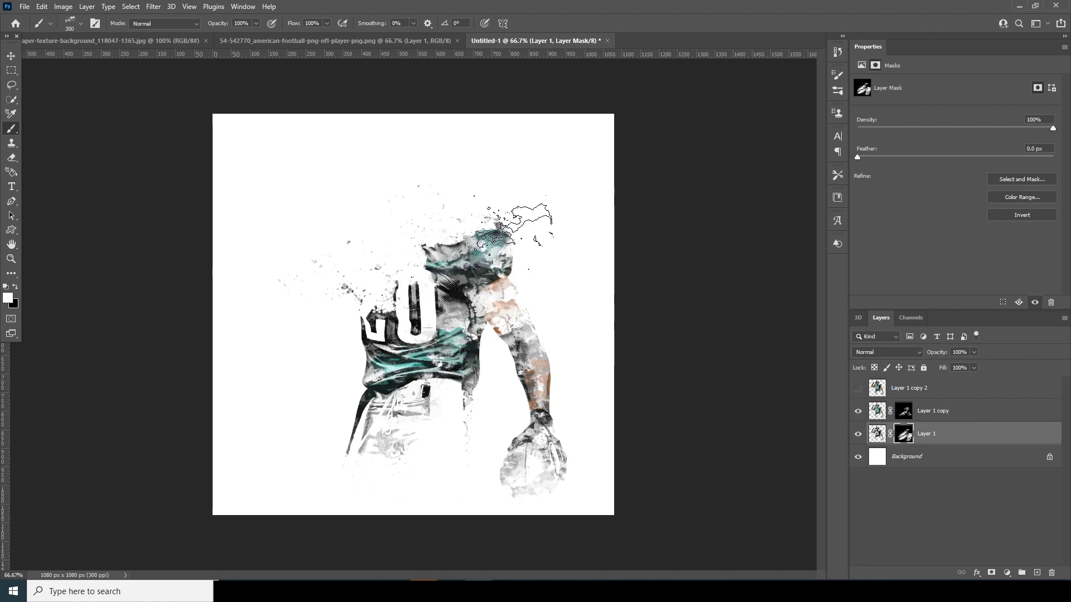
{"action": "left_click", "coordinate": [479, 229]}
{"action": "left_click", "coordinate": [470, 236]}
{"action": "left_click", "coordinate": [410, 279]}
{"action": "left_click", "coordinate": [434, 267]}
Step: Show Layer 1 copy 2, add a layer mask to it and invert the mask to black
{"action": "left_click", "coordinate": [899, 390]}
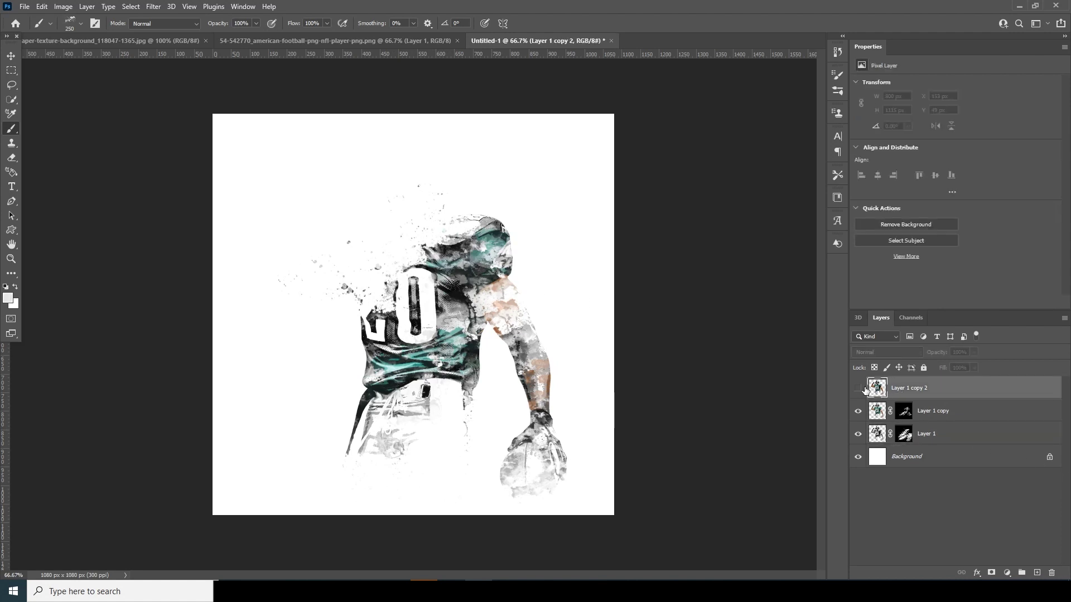
{"action": "left_click", "coordinate": [859, 390]}
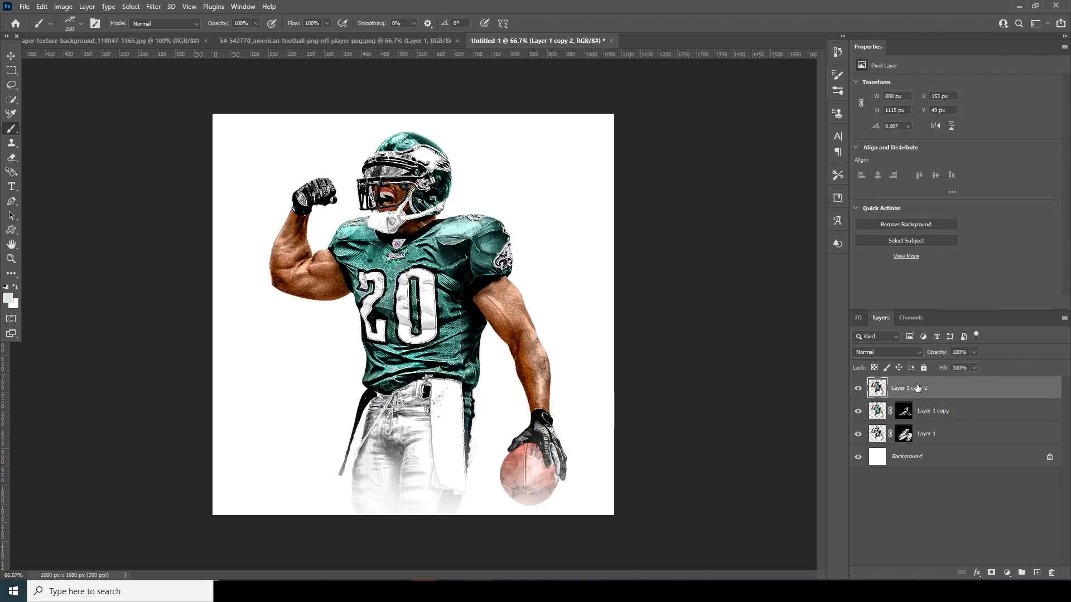
{"action": "left_click", "coordinate": [991, 573]}
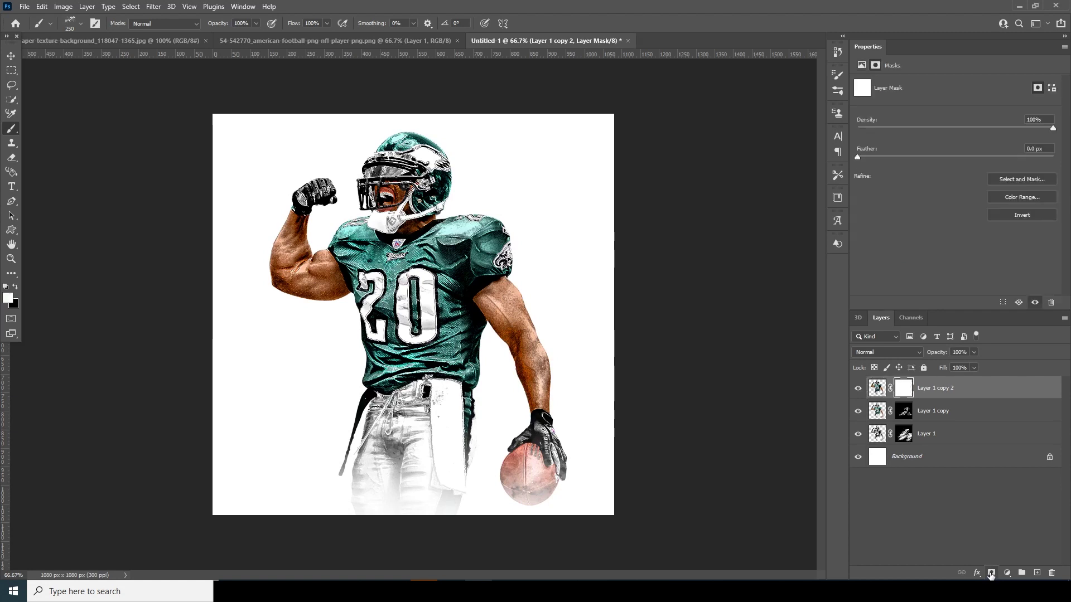
{"action": "key", "text": "ctrl+i"}
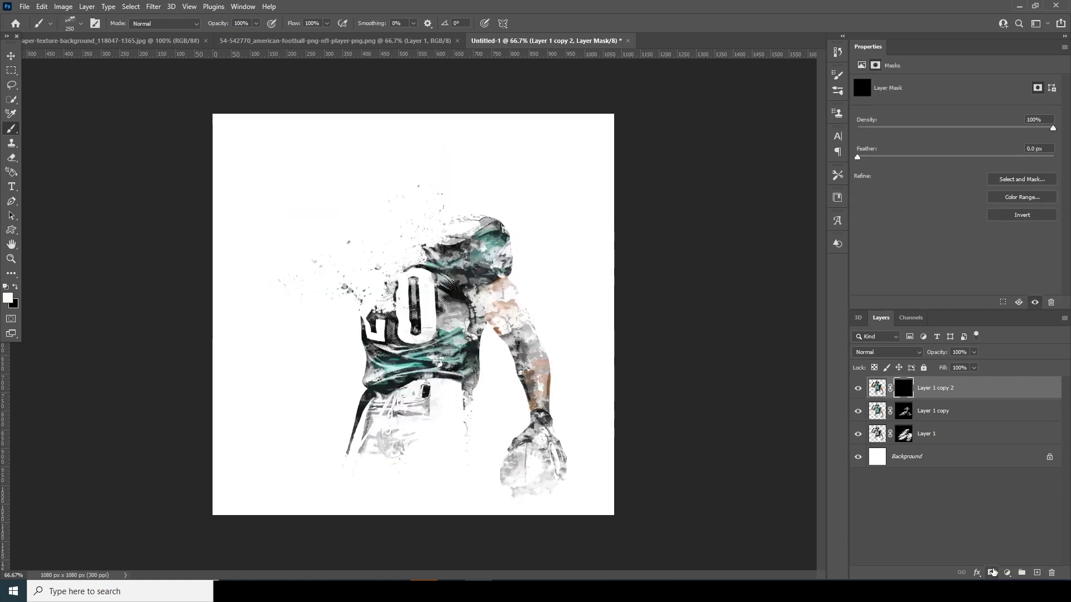
Step: Enlarge the splatter brush and reveal the raised-arm shoulder and neck area on Layer 1 copy 2's mask
{"action": "key", "text": "bracketleft"}
{"action": "key", "text": "bracketleft"}
{"action": "key", "text": "bracketleft"}
{"action": "key", "text": "bracketright"}
{"action": "key", "text": "bracketright"}
{"action": "key", "text": "bracketright"}
{"action": "key", "text": "bracketright"}
{"action": "key", "text": "bracketright"}
{"action": "key", "text": "bracketright"}
{"action": "left_click", "coordinate": [402, 222]}
Step: Reveal the face and helmet on Layer 1 copy 2's mask with several smaller splatter dabs
{"action": "key", "text": "bracketleft"}
{"action": "key", "text": "bracketleft"}
{"action": "key", "text": "bracketleft"}
{"action": "left_click", "coordinate": [423, 198]}
{"action": "left_click", "coordinate": [412, 187]}
{"action": "left_click", "coordinate": [385, 188]}
{"action": "left_click", "coordinate": [389, 204]}
{"action": "left_click", "coordinate": [394, 188]}
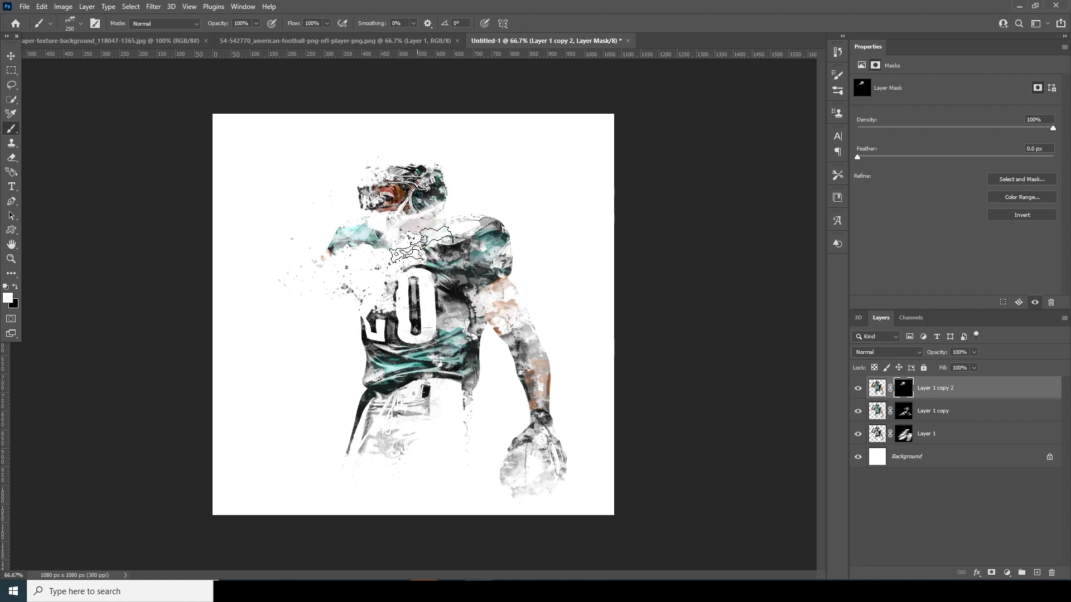
Step: Reveal the chin strap, collar and upper chest on Layer 1's mask with splatter strokes running down toward the raised arm
{"action": "left_click", "coordinate": [903, 440]}
{"action": "key", "text": "bracketright"}
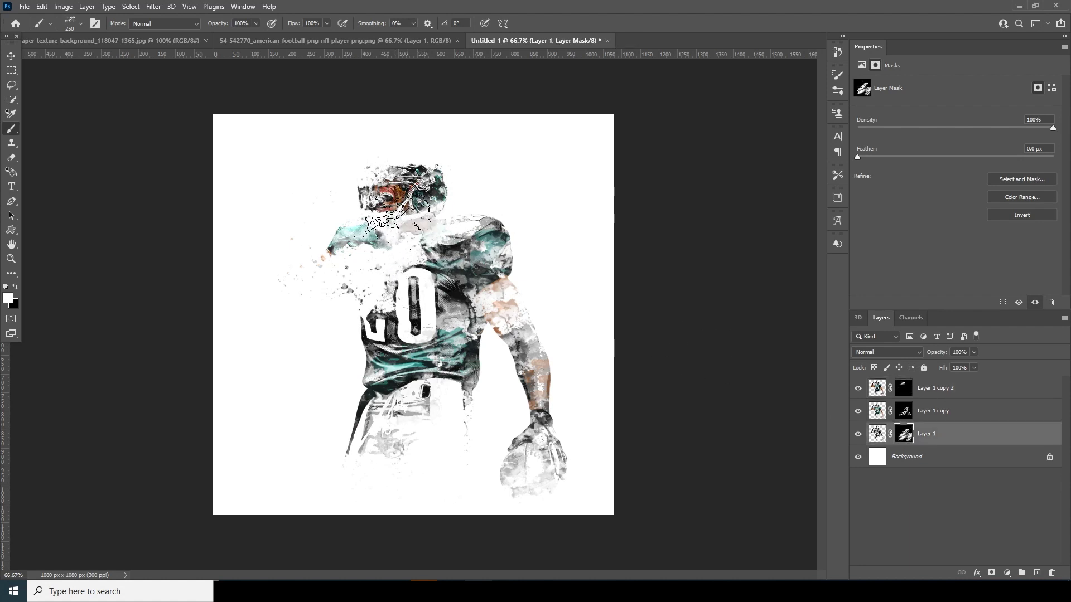
{"action": "left_click", "coordinate": [373, 227]}
{"action": "left_click", "coordinate": [372, 242]}
{"action": "left_click", "coordinate": [388, 233]}
{"action": "left_click", "coordinate": [399, 222]}
{"action": "key", "text": "bracketleft"}
{"action": "mouse_move", "coordinate": [390, 223]}
{"action": "left_mouse_down"}
{"action": "mouse_move", "coordinate": [434, 237]}
{"action": "mouse_move", "coordinate": [368, 262]}
{"action": "mouse_move", "coordinate": [306, 312]}
{"action": "mouse_move", "coordinate": [312, 323]}
{"action": "left_mouse_up"}
Step: Fill in the raised arm, the jersey number 20 and the chest on Layer 1's mask with splatter strokes
{"action": "key", "text": "bracketright"}
{"action": "key", "text": "bracketright"}
{"action": "key", "text": "bracketright"}
{"action": "left_click", "coordinate": [341, 280]}
{"action": "left_click", "coordinate": [351, 281]}
{"action": "key", "text": "bracketleft"}
{"action": "key", "text": "bracketleft"}
{"action": "left_click", "coordinate": [382, 305]}
{"action": "left_click", "coordinate": [375, 304]}
{"action": "mouse_move", "coordinate": [375, 343]}
{"action": "left_mouse_down"}
{"action": "mouse_move", "coordinate": [303, 249]}
{"action": "mouse_move", "coordinate": [362, 306]}
{"action": "mouse_move", "coordinate": [316, 302]}
{"action": "mouse_move", "coordinate": [385, 313]}
{"action": "mouse_move", "coordinate": [374, 285]}
{"action": "mouse_move", "coordinate": [441, 204]}
{"action": "mouse_move", "coordinate": [438, 164]}
{"action": "mouse_move", "coordinate": [468, 290]}
{"action": "left_mouse_up"}
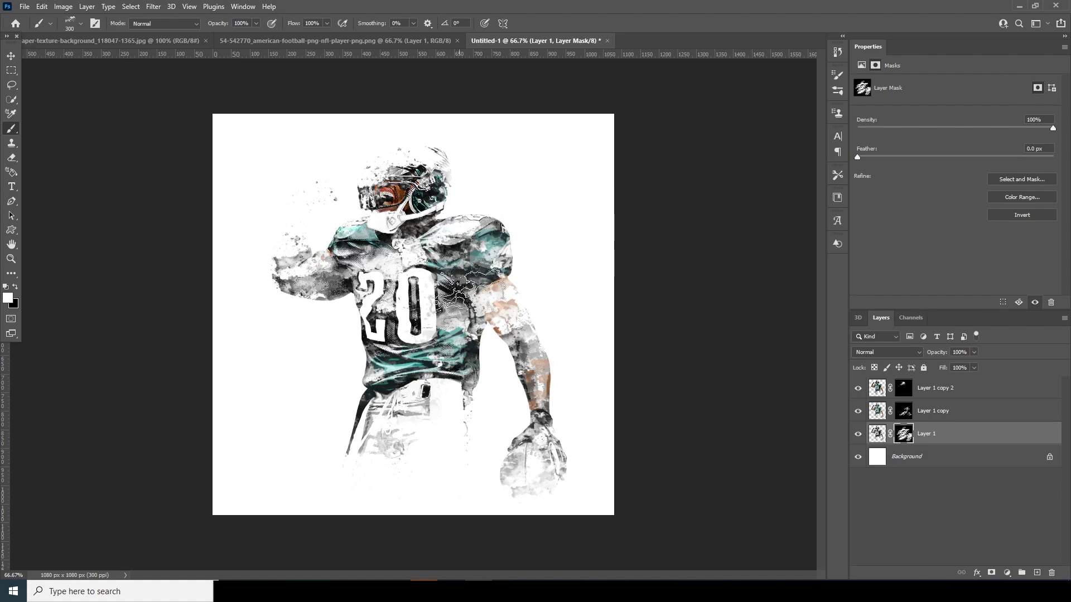
Step: Refine the helmet, raised fist and upper arm with 300 px splatters on the masks of all three player layers
{"action": "left_click", "coordinate": [904, 389]}
{"action": "mouse_move", "coordinate": [434, 168]}
{"action": "left_mouse_down"}
{"action": "mouse_move", "coordinate": [514, 306]}
{"action": "mouse_move", "coordinate": [422, 282]}
{"action": "mouse_move", "coordinate": [390, 196]}
{"action": "mouse_move", "coordinate": [372, 254]}
{"action": "mouse_move", "coordinate": [312, 204]}
{"action": "mouse_move", "coordinate": [300, 240]}
{"action": "mouse_move", "coordinate": [398, 310]}
{"action": "left_mouse_up"}
{"action": "left_click", "coordinate": [906, 412]}
{"action": "left_click", "coordinate": [906, 434]}
Step: Add a new layer above the Background and sample the jersey's teal as the brush color
{"action": "left_click", "coordinate": [903, 457]}
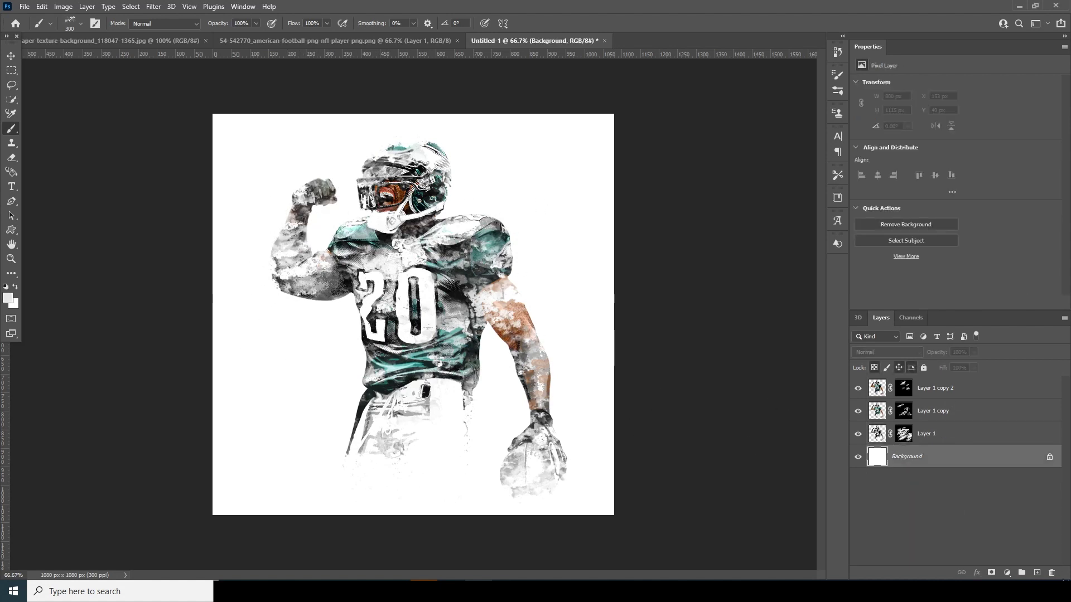
{"action": "left_click", "coordinate": [1038, 573]}
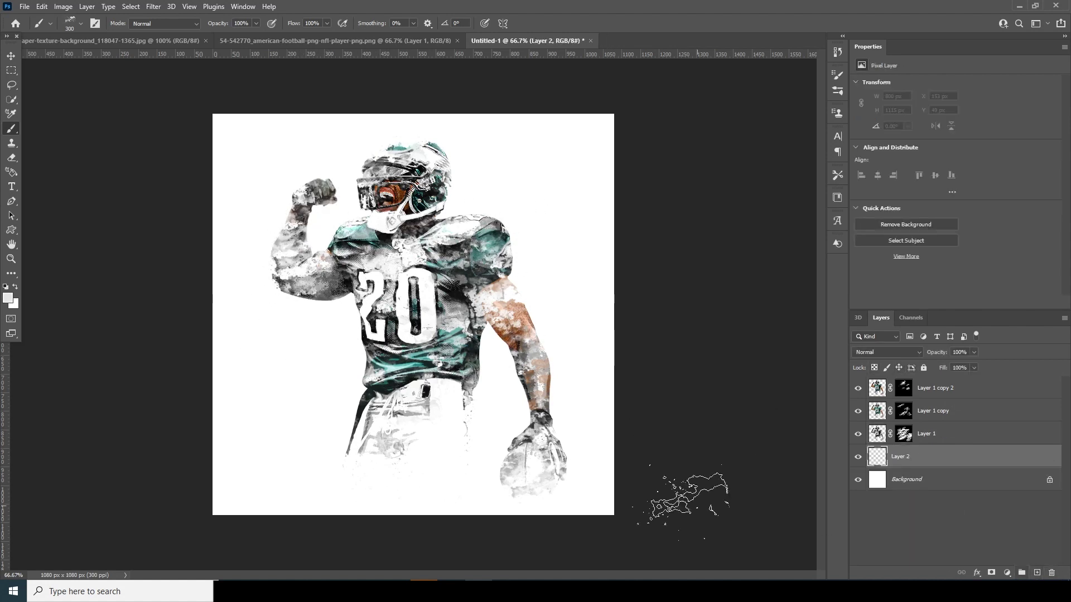
{"action": "left_click", "coordinate": [10, 301]}
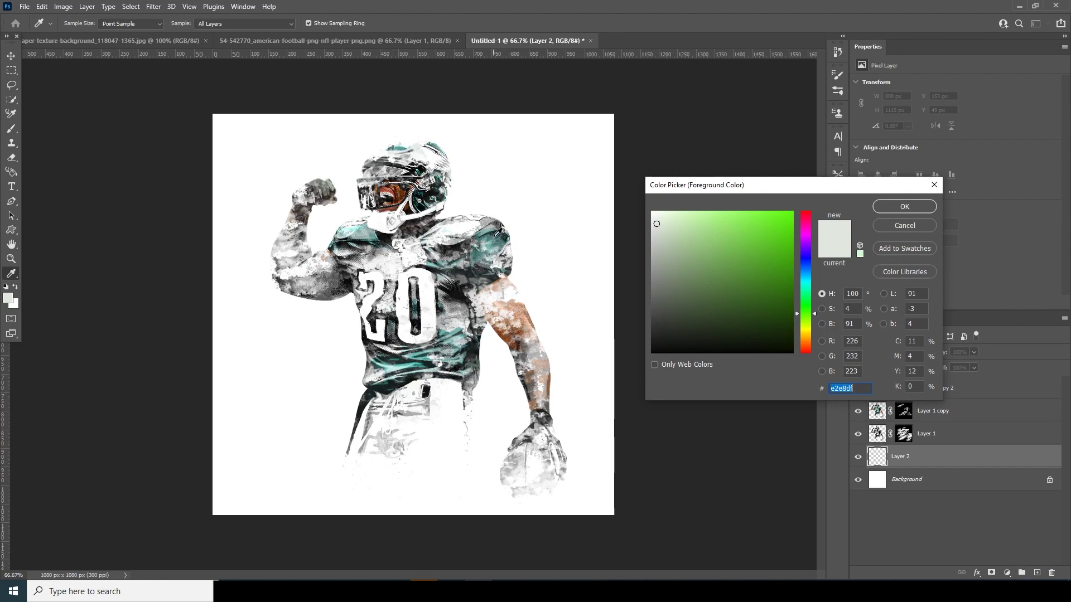
{"action": "left_click", "coordinate": [498, 233]}
{"action": "left_click", "coordinate": [922, 208]}
{"action": "key", "text": "b"}
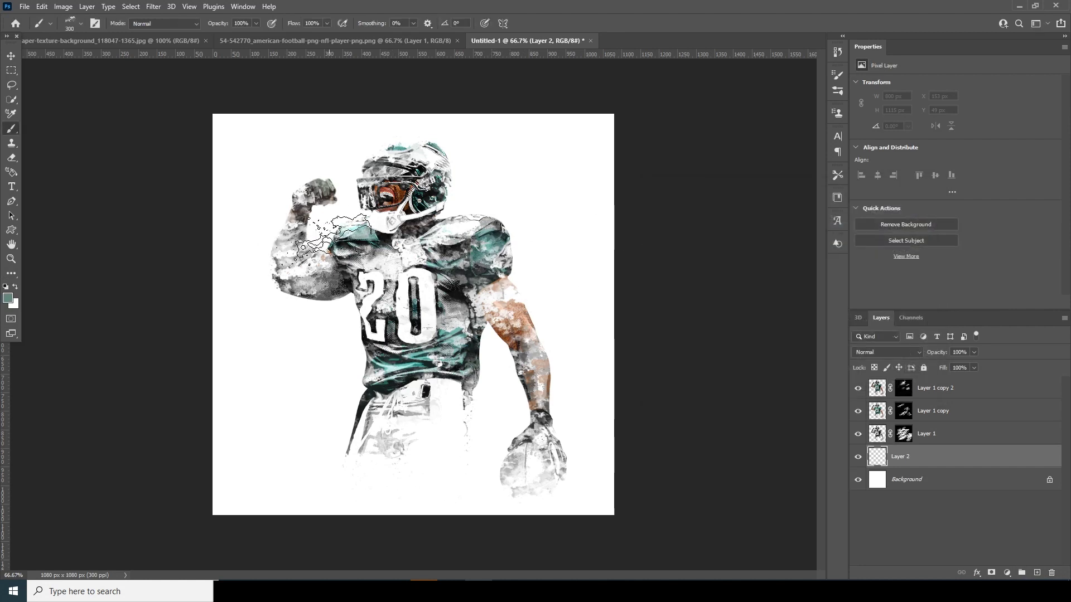
Step: Stamp teal splatters on Layer 2 beside the raised-arm shoulder and, with the brush enlarged to 500 px, at the hip
{"action": "left_click", "coordinate": [326, 248]}
{"action": "key", "text": "bracketright"}
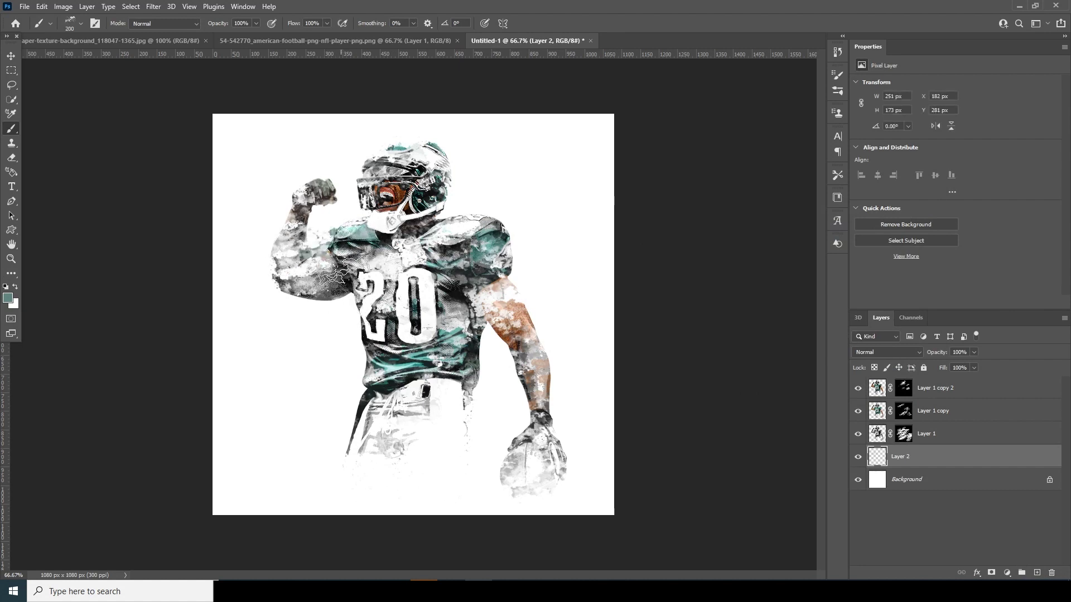
{"action": "key", "text": "bracketright"}
{"action": "key", "text": "bracketright"}
{"action": "left_click", "coordinate": [379, 391]}
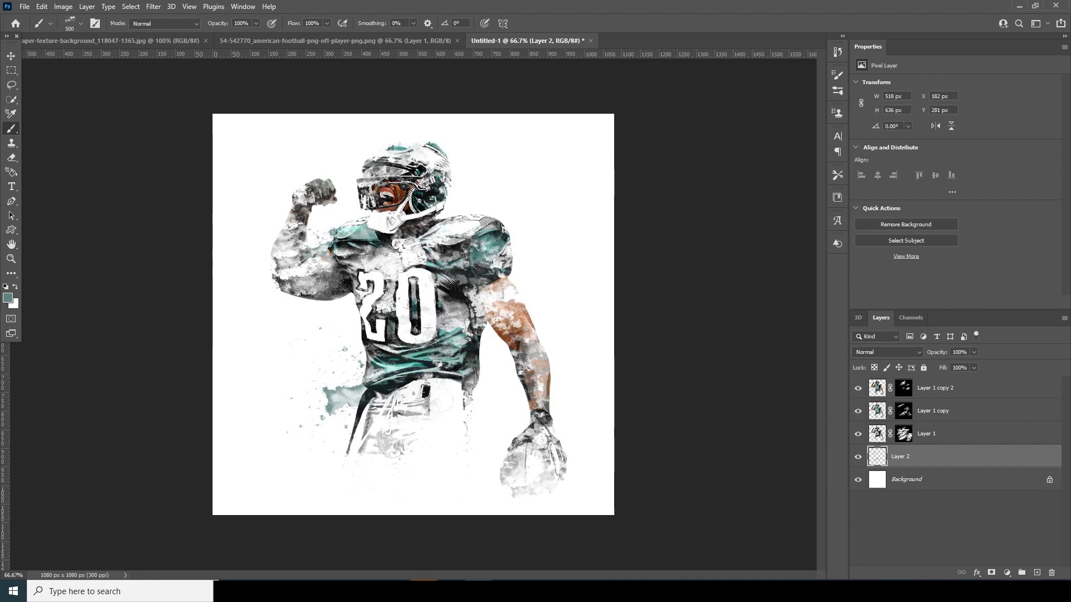
Step: Add a new layer above Layer 2 and sample the dark gray #575757 from the shoulder as the brush color
{"action": "left_click", "coordinate": [1034, 572]}
{"action": "left_click", "coordinate": [8, 298]}
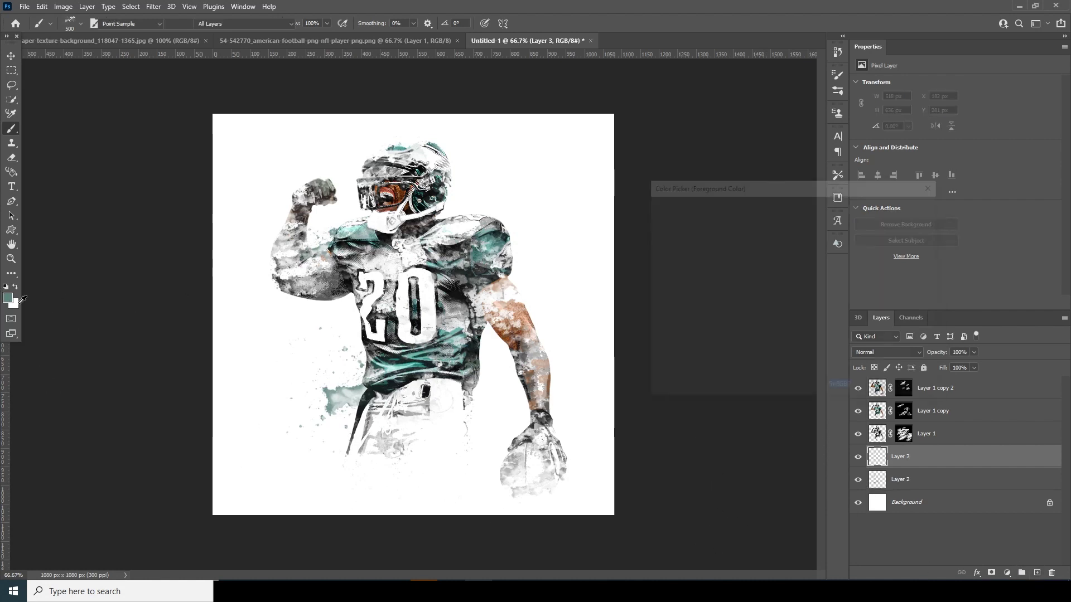
{"action": "left_click", "coordinate": [501, 223]}
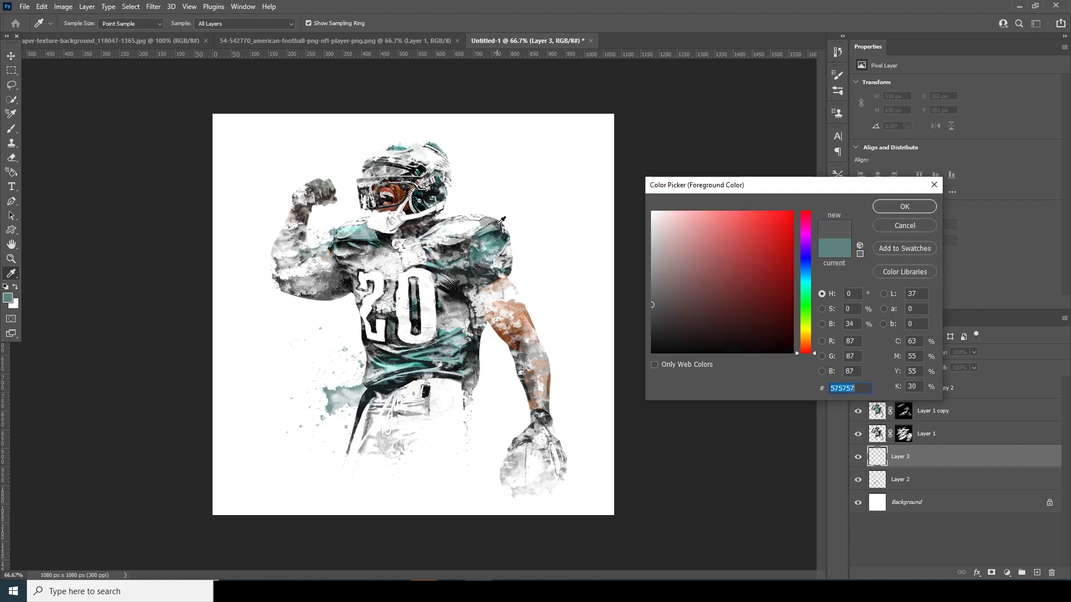
{"action": "left_click", "coordinate": [894, 208]}
{"action": "key", "text": "b"}
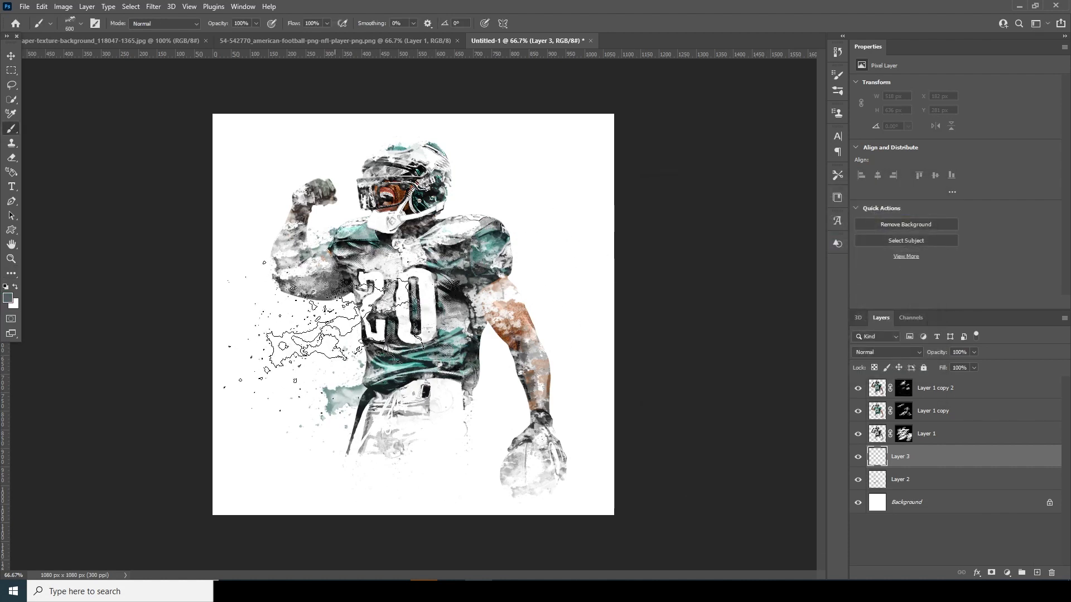
Step: Rotate the splatter brush to 21°, stamp a 700 px gray splatter behind the waist on Layer 3, and reduce the brush to 400 px
{"action": "left_click", "coordinate": [80, 24]}
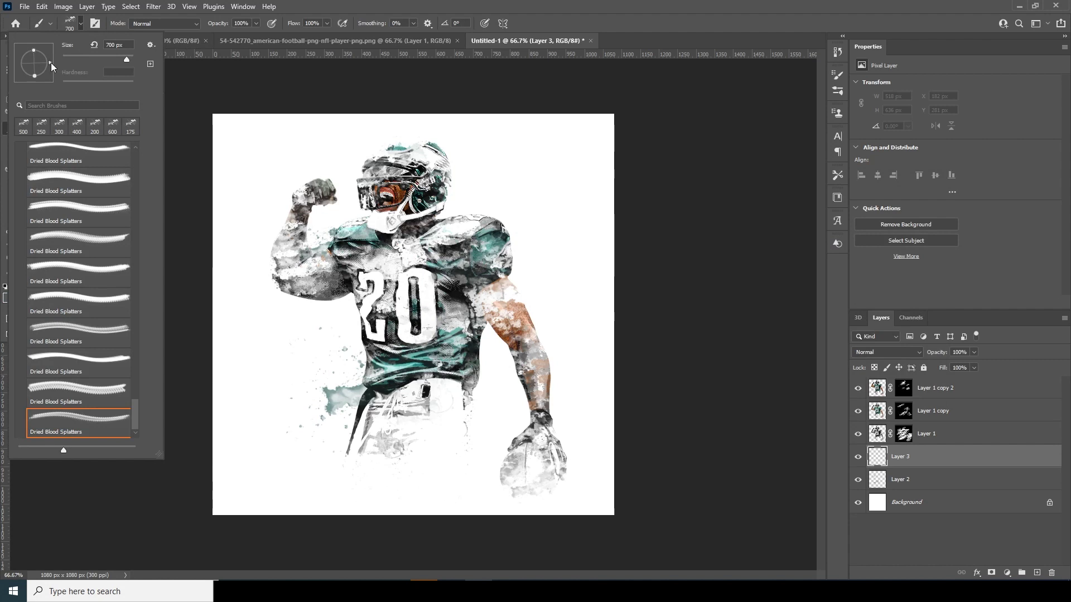
{"action": "left_click_drag", "start_coordinate": [48, 58], "coordinate": [49, 58]}
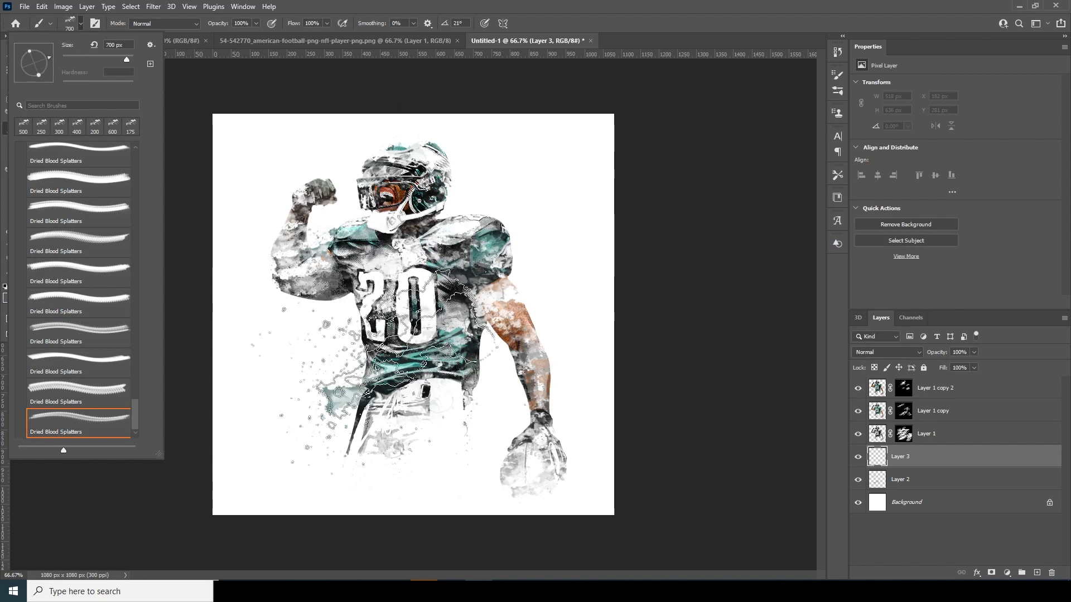
{"action": "left_click", "coordinate": [362, 397]}
{"action": "key", "text": "bracketleft"}
{"action": "key", "text": "bracketleft"}
{"action": "key", "text": "bracketleft"}
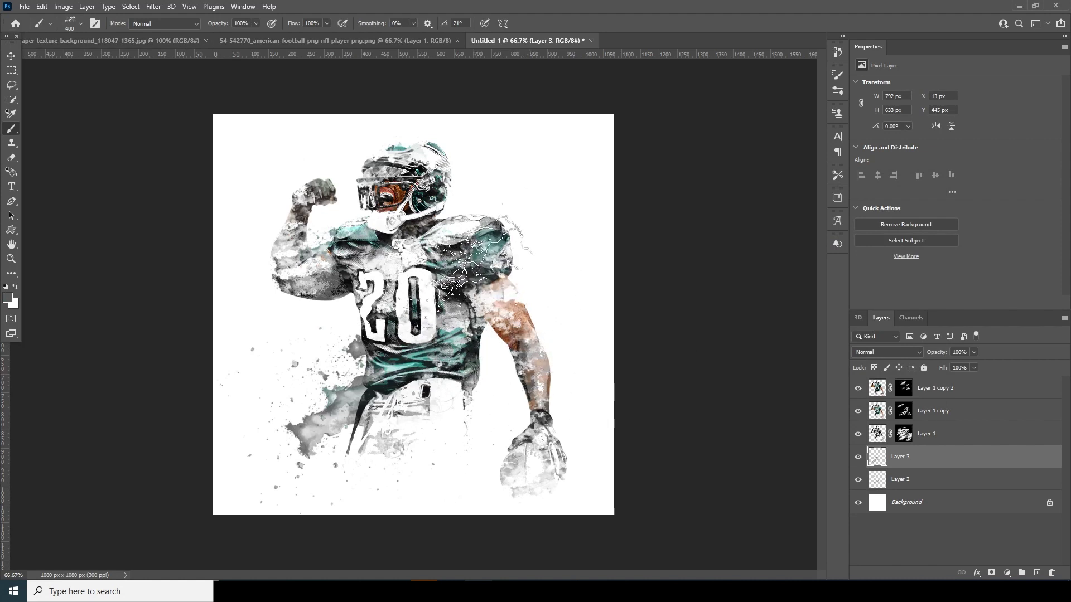
Step: Stamp 400 px gray splatters behind the lowered-arm shoulder on Layer 3, rotating the brush to 178° for the second one
{"action": "left_click", "coordinate": [467, 270]}
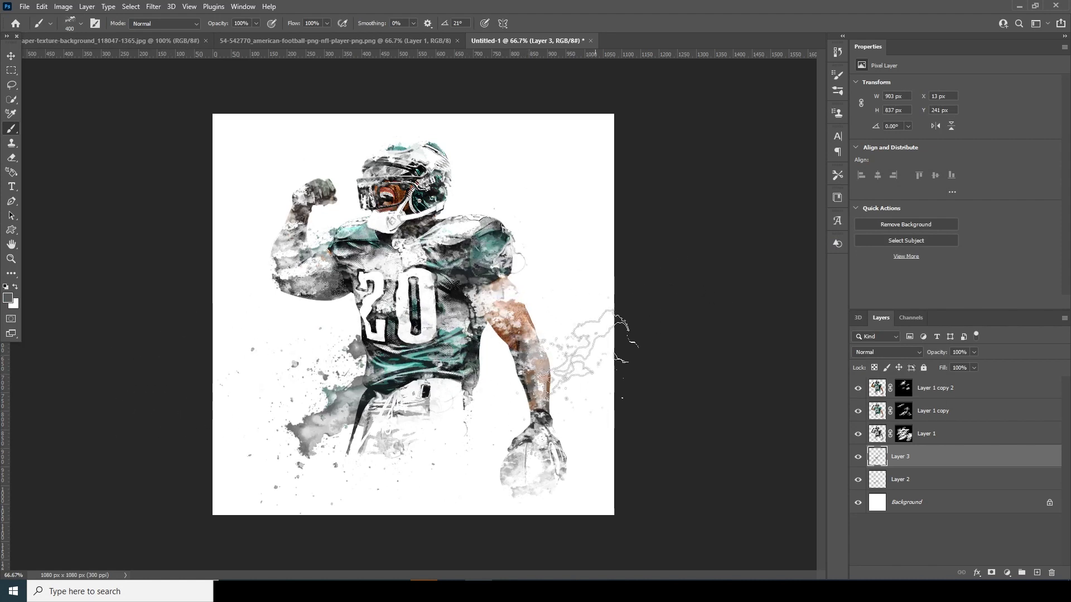
{"action": "left_click", "coordinate": [81, 24]}
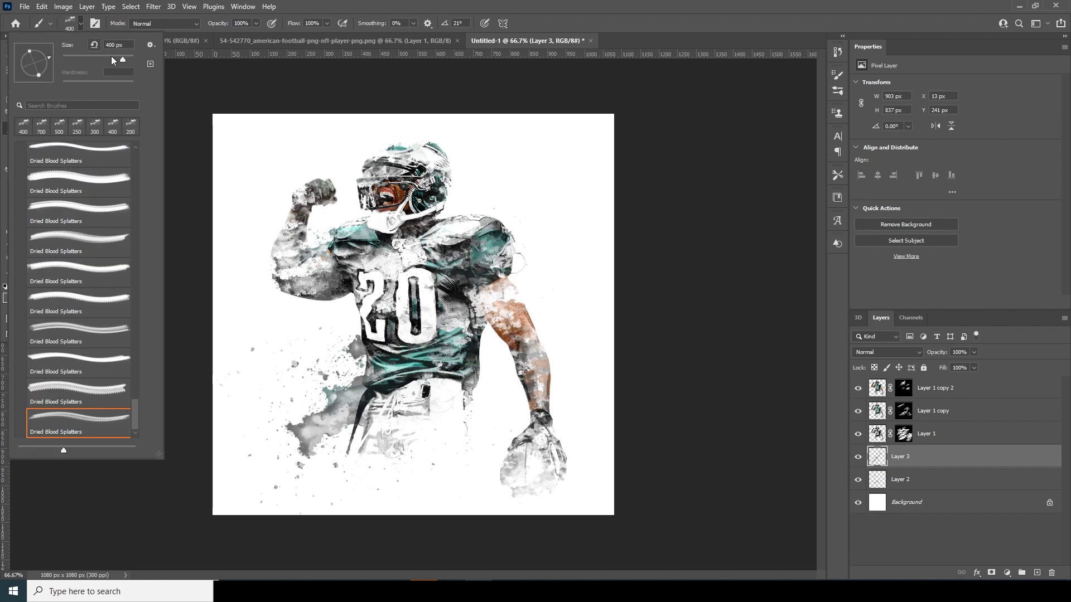
{"action": "left_click_drag", "start_coordinate": [18, 78], "coordinate": [18, 63]}
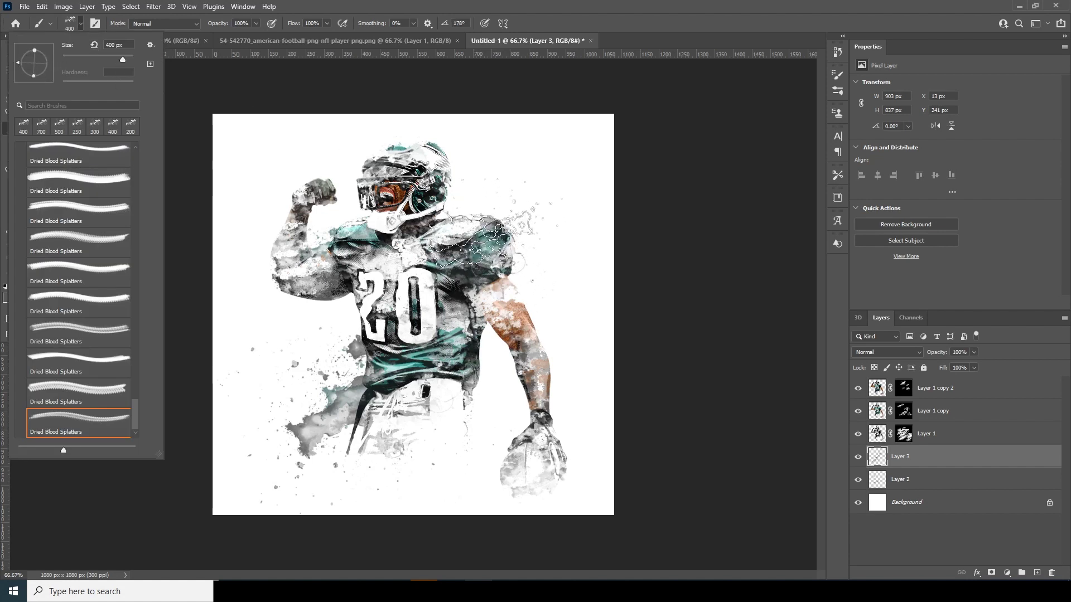
{"action": "left_click", "coordinate": [484, 240]}
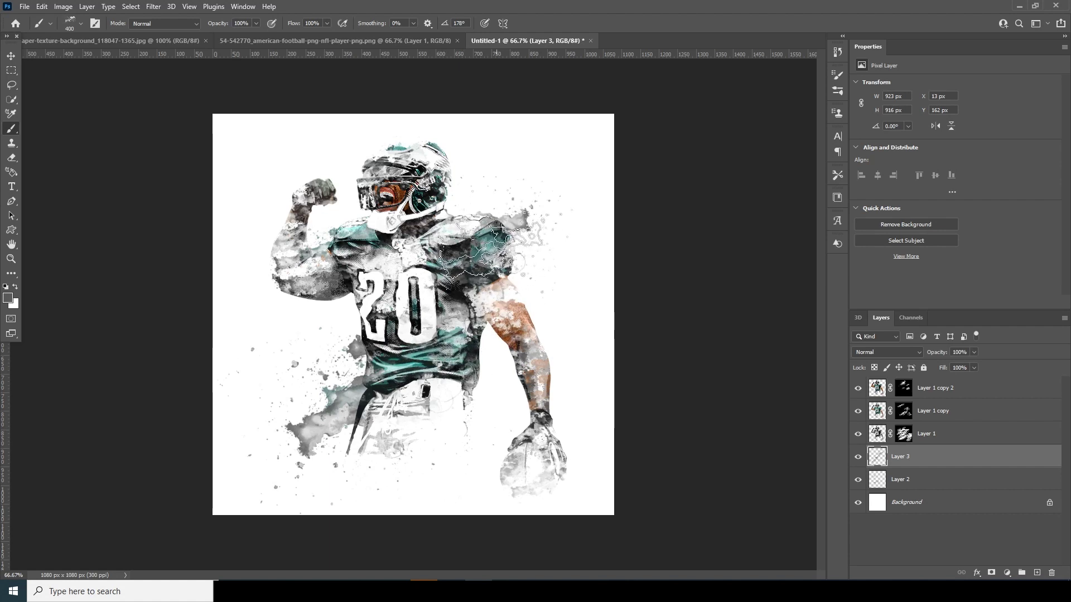
Step: Replace the stamp behind the helmet with a gray splatter on Layer 3 from the brush rotated to -164°
{"action": "left_click", "coordinate": [442, 204]}
{"action": "key", "text": "ctrl+z"}
{"action": "left_click", "coordinate": [80, 24]}
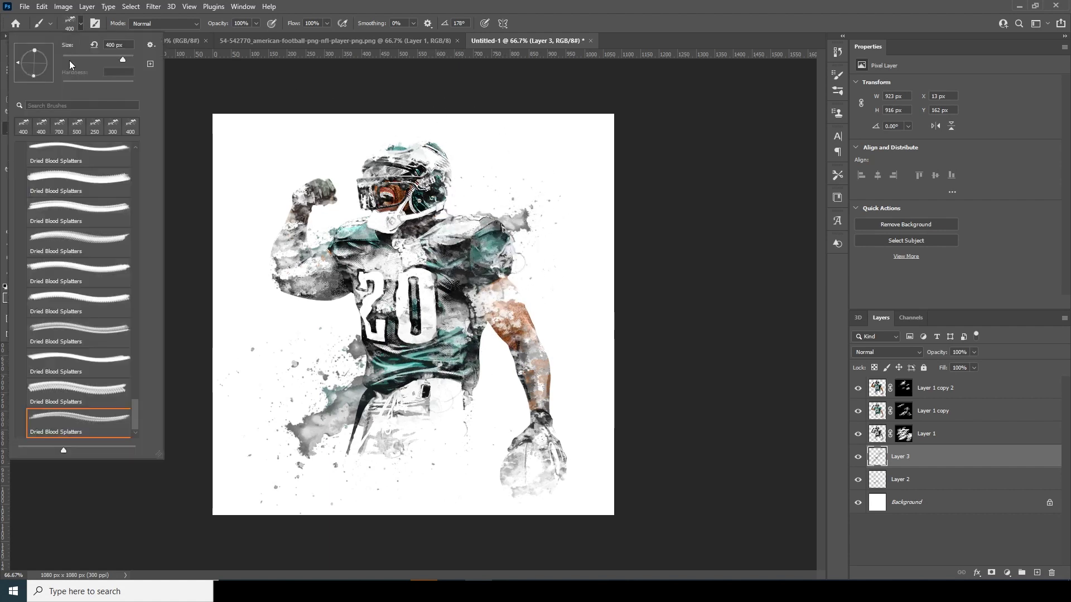
{"action": "left_click_drag", "start_coordinate": [17, 63], "coordinate": [17, 68]}
{"action": "left_click", "coordinate": [442, 203]}
Step: Add a new layer above Layer 3 and stamp a large gray splatter rising from behind the helmet toward the canvas's upper-right corner
{"action": "left_click", "coordinate": [1036, 572]}
{"action": "key", "text": "bracketright"}
{"action": "key", "text": "bracketright"}
{"action": "left_click", "coordinate": [534, 192]}
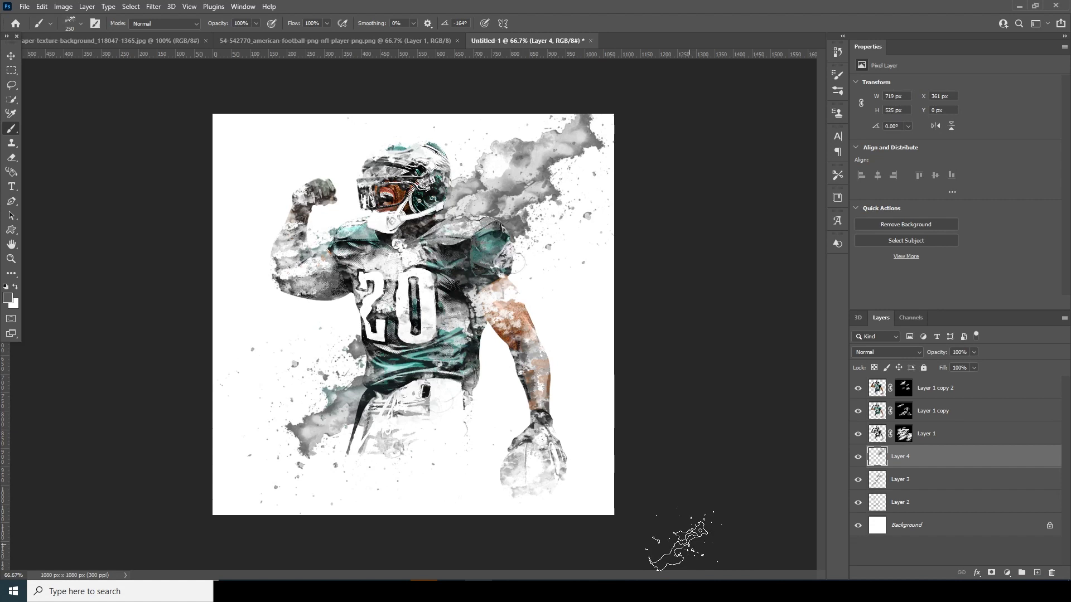
Step: Sample the jersey's teal as the brush color and stamp a teal splatter behind the lowered-arm shoulder on a new layer above Layer 4
{"action": "left_click", "coordinate": [8, 298]}
{"action": "left_click", "coordinate": [489, 246]}
{"action": "left_click", "coordinate": [905, 208]}
{"action": "left_click", "coordinate": [1037, 573]}
{"action": "left_click", "coordinate": [493, 259]}
Step: Stamp smaller teal splatters behind the helmet and beside the waist on Layer 5, and enlarge the brush to 600 px
{"action": "key", "text": "bracketleft"}
{"action": "key", "text": "bracketleft"}
{"action": "key", "text": "bracketleft"}
{"action": "key", "text": "bracketleft"}
{"action": "left_click", "coordinate": [414, 168]}
{"action": "left_click", "coordinate": [345, 352]}
{"action": "key", "text": "bracketright"}
{"action": "key", "text": "bracketright"}
{"action": "key", "text": "bracketright"}
{"action": "key", "text": "bracketright"}
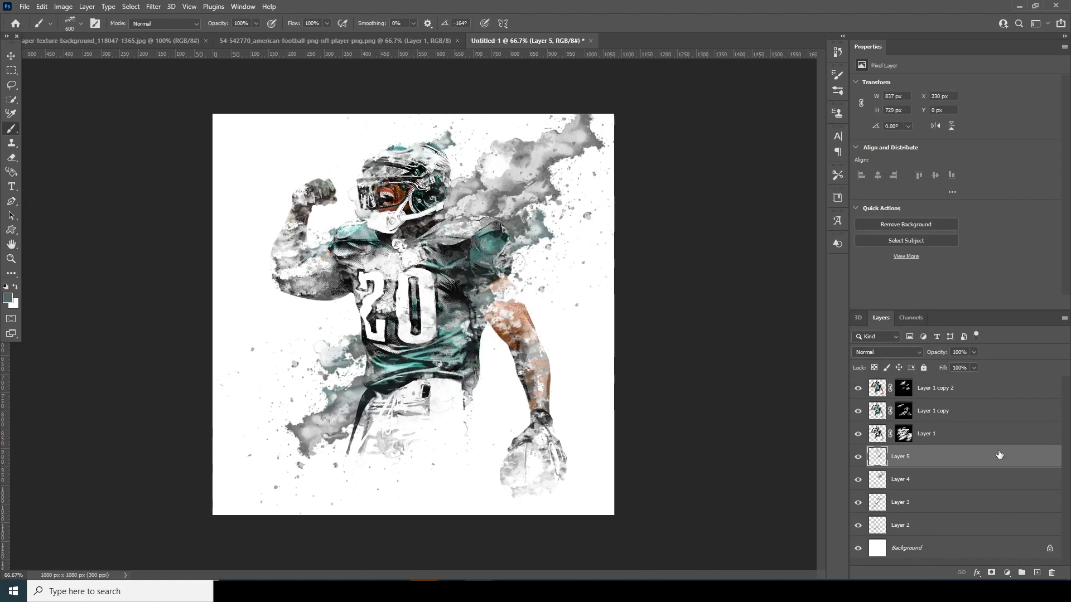
Step: Scale all layers above the Background down together around the center to 817 × 892 px
{"action": "left_click", "coordinate": [880, 391]}
{"action": "left_click", "coordinate": [876, 527], "text": "shift"}
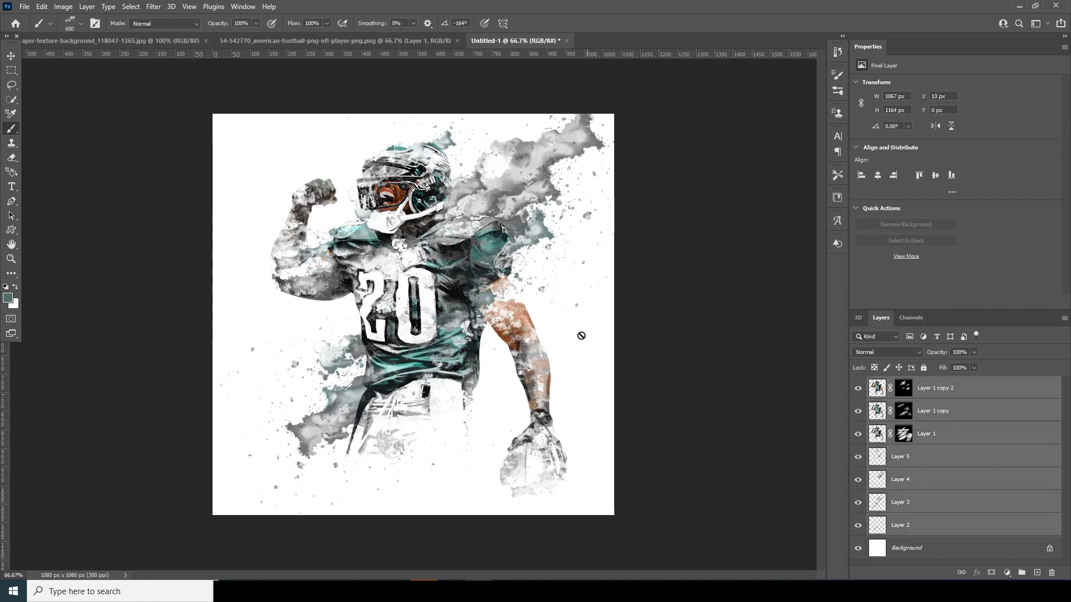
{"action": "key", "text": "ctrl+t"}
{"action": "left_click_drag", "start_coordinate": [618, 118], "coordinate": [581, 176]}
{"action": "key", "text": "Return"}
{"action": "key", "text": "b"}
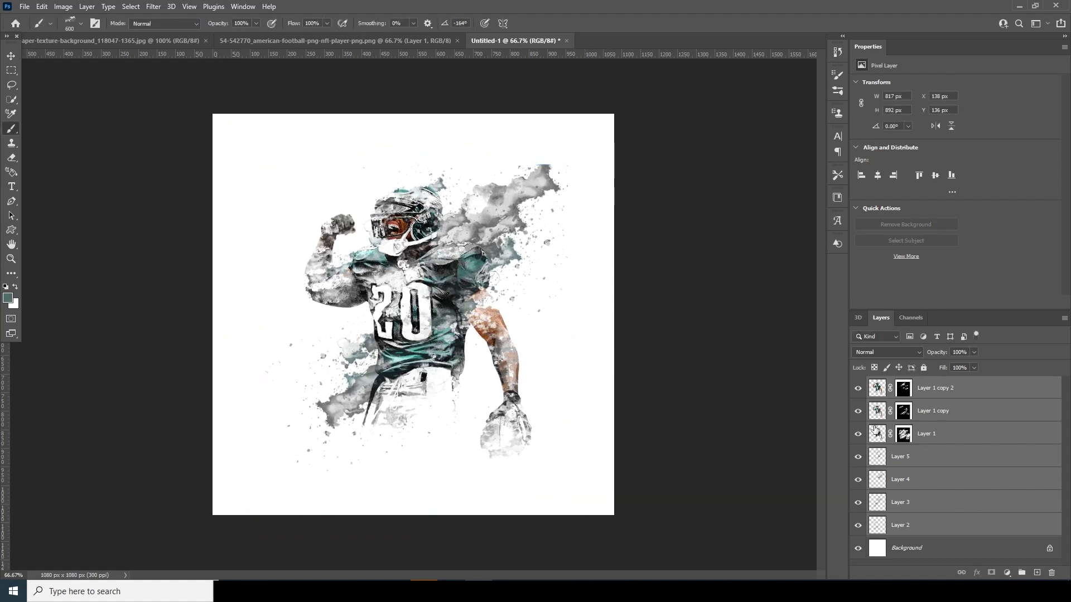
Step: Compare the artwork with and without Layer 4's gray splatter, and lower that layer's opacity to 36%
{"action": "left_click", "coordinate": [884, 460]}
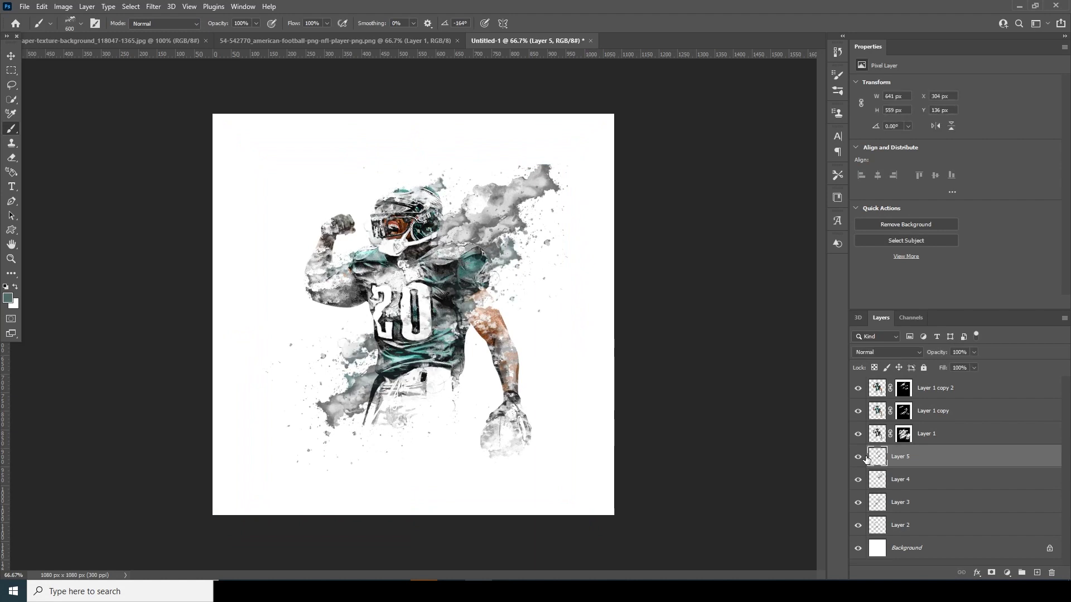
{"action": "left_click", "coordinate": [858, 481]}
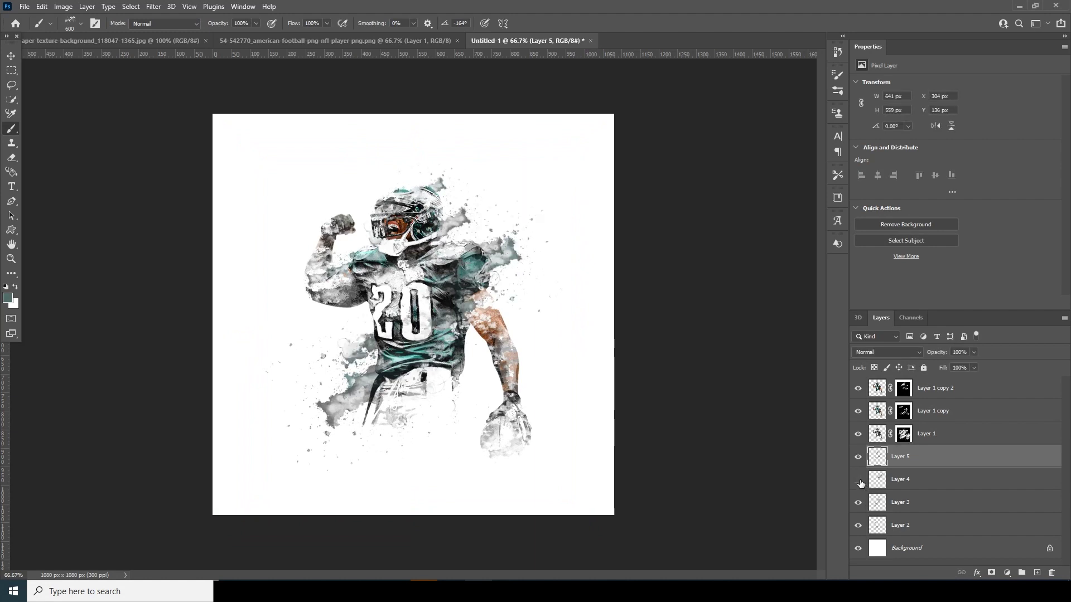
{"action": "left_click", "coordinate": [858, 481]}
{"action": "left_click", "coordinate": [858, 481]}
{"action": "left_click", "coordinate": [858, 480]}
{"action": "left_click", "coordinate": [892, 480]}
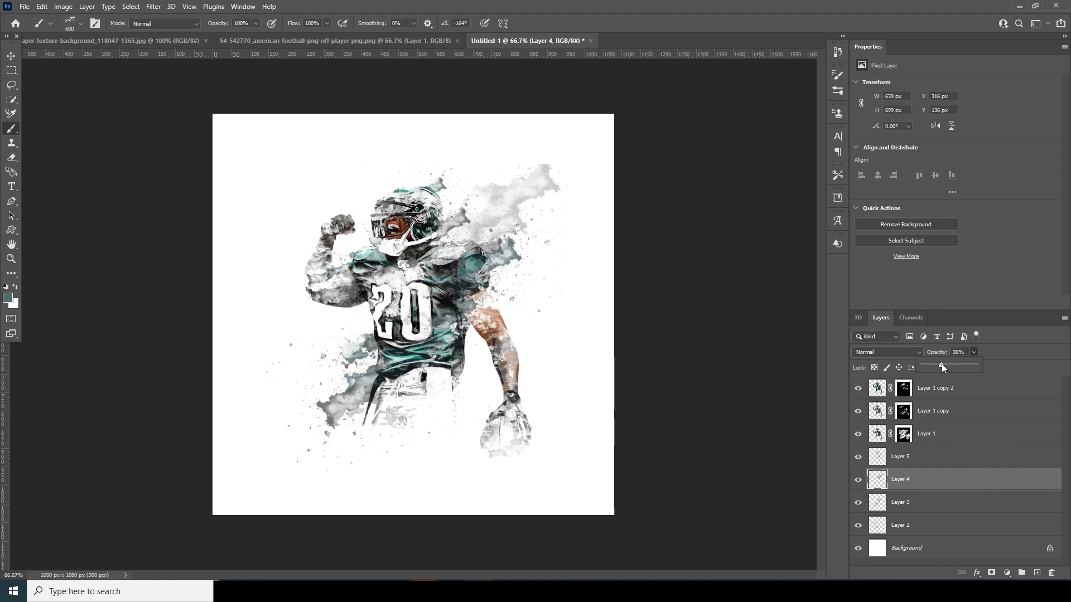
Step: Compare the artwork with and without Layer 3's splatter, and lower that layer's opacity to 21%
{"action": "left_click", "coordinate": [877, 502]}
{"action": "left_click", "coordinate": [877, 503]}
{"action": "left_click", "coordinate": [858, 504]}
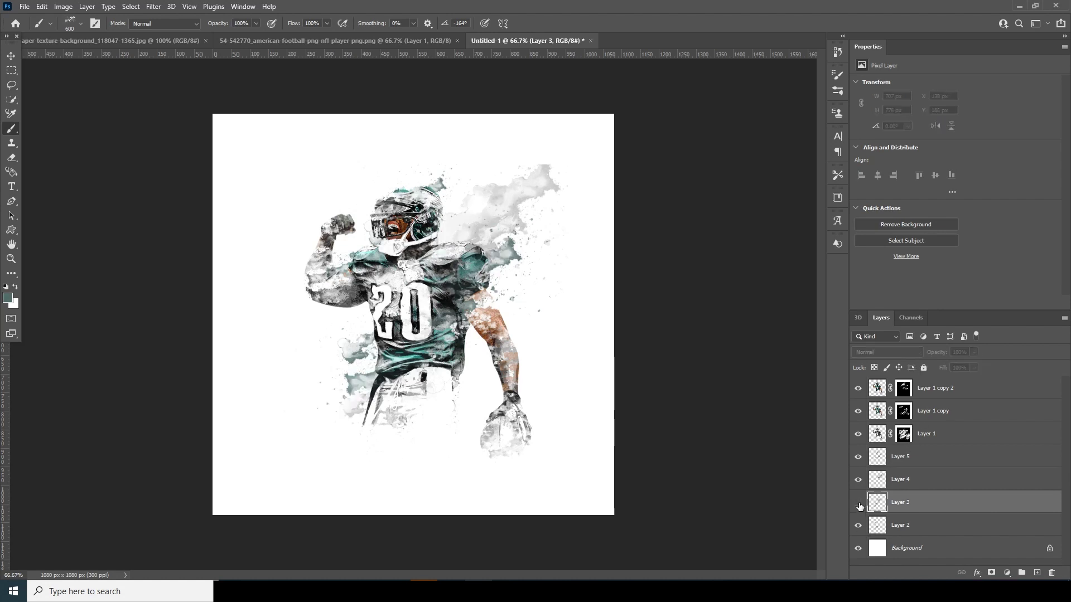
{"action": "left_click", "coordinate": [858, 504]}
{"action": "left_click_drag", "start_coordinate": [973, 355], "coordinate": [932, 365]}
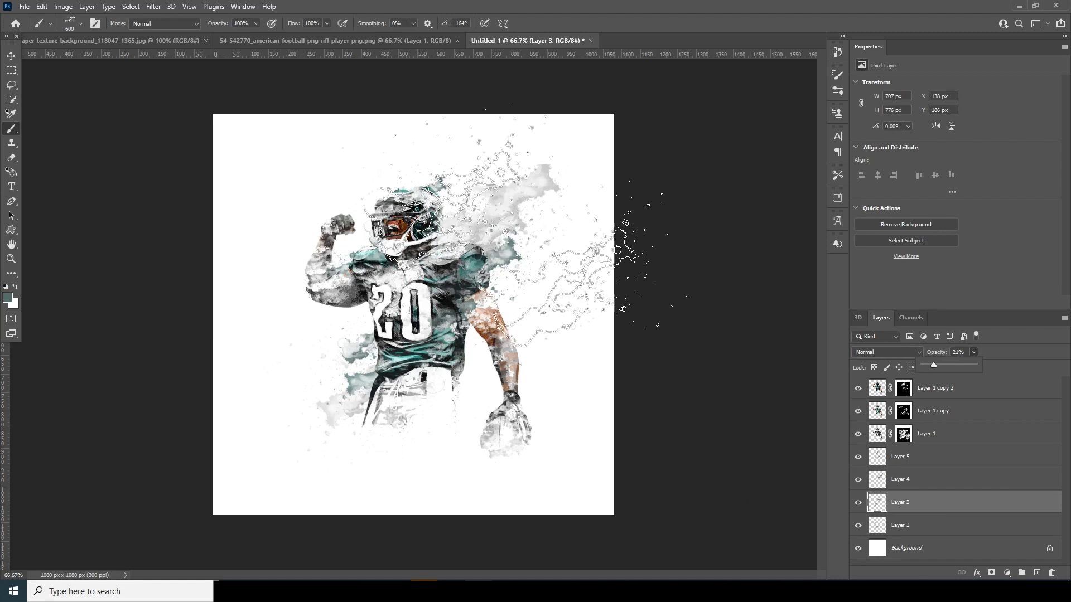
Step: Copy the paper texture from its own document into the Untitled-1 poster as a layer behind the player
{"action": "left_click", "coordinate": [10, 58]}
{"action": "left_click", "coordinate": [106, 40]}
{"action": "left_click_drag", "start_coordinate": [414, 241], "coordinate": [419, 295]}
Step: Scale the paper texture to about 282% so it covers the canvas, and lower its opacity to 36%
{"action": "key", "text": "ctrl+t"}
{"action": "left_click_drag", "start_coordinate": [531, 366], "coordinate": [744, 509]}
{"action": "left_click_drag", "start_coordinate": [528, 404], "coordinate": [531, 425]}
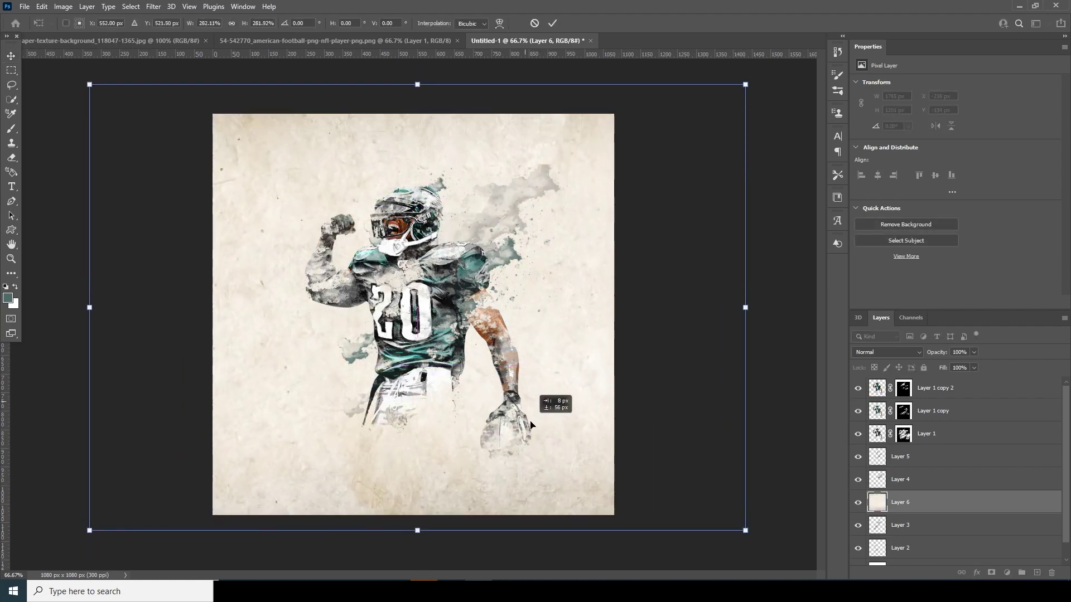
{"action": "key", "text": "Return"}
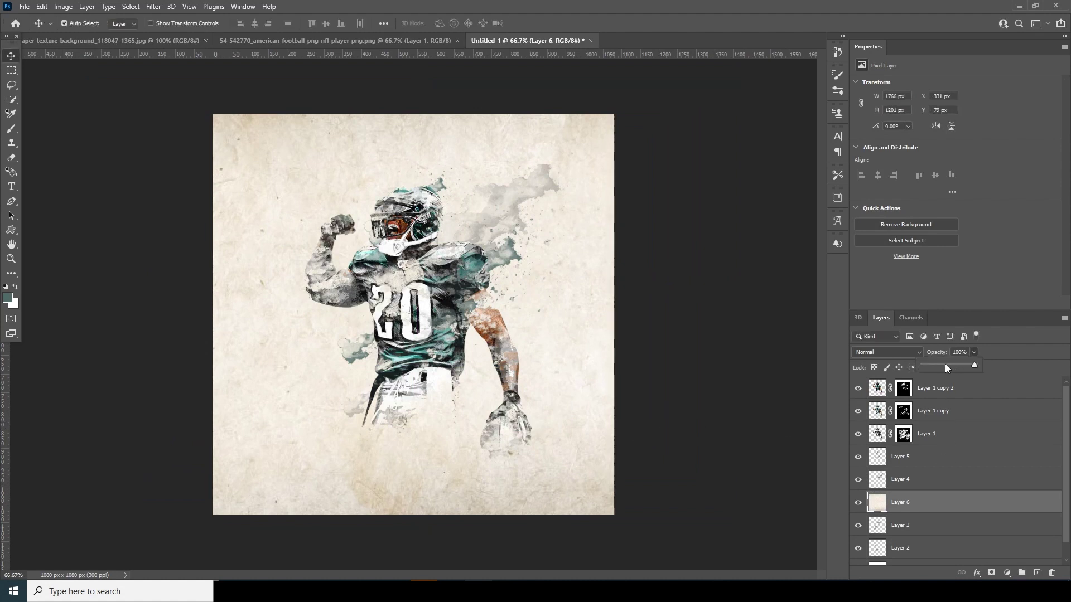
{"action": "left_click_drag", "start_coordinate": [944, 363], "coordinate": [942, 363]}
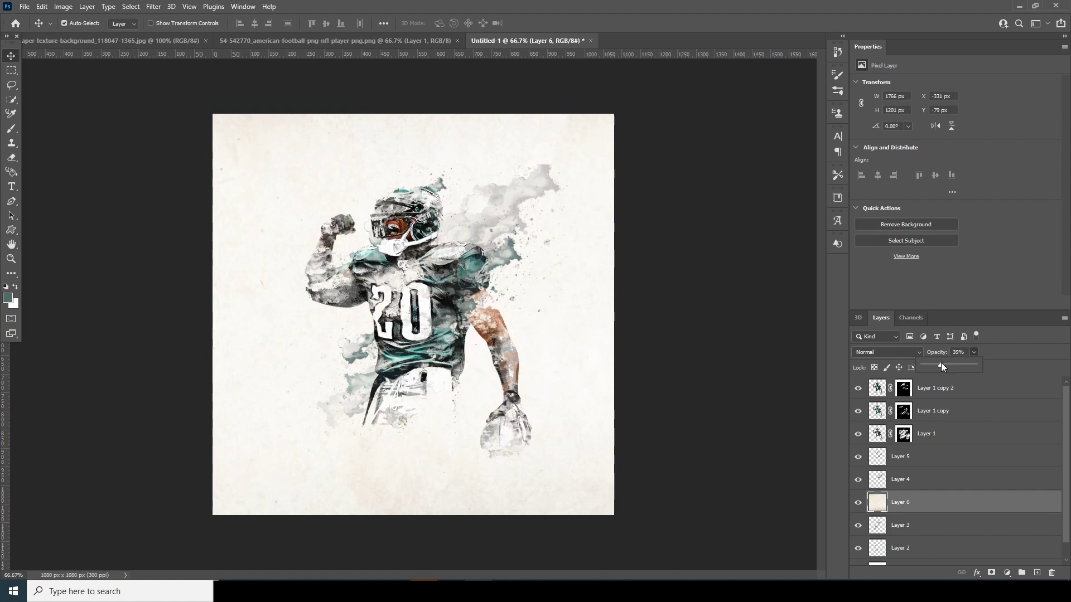
Step: Add a centered 2 pt Lorem ipsum paragraph in Objektiv Mk1 XBold below the player and a large "PAINT EFFECT" title above it
{"action": "left_click", "coordinate": [881, 390]}
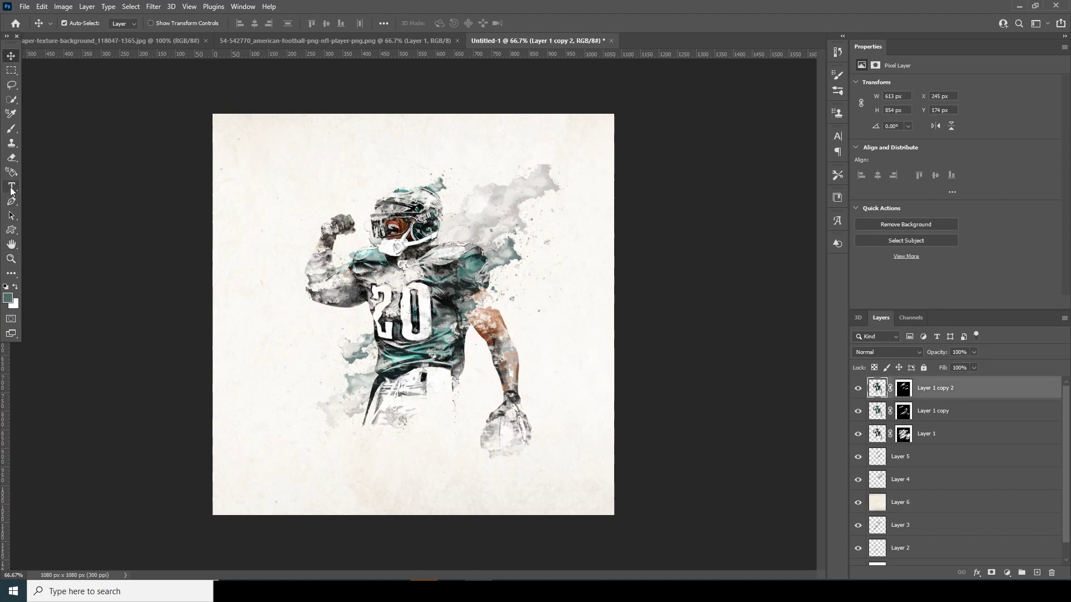
{"action": "left_click", "coordinate": [12, 188]}
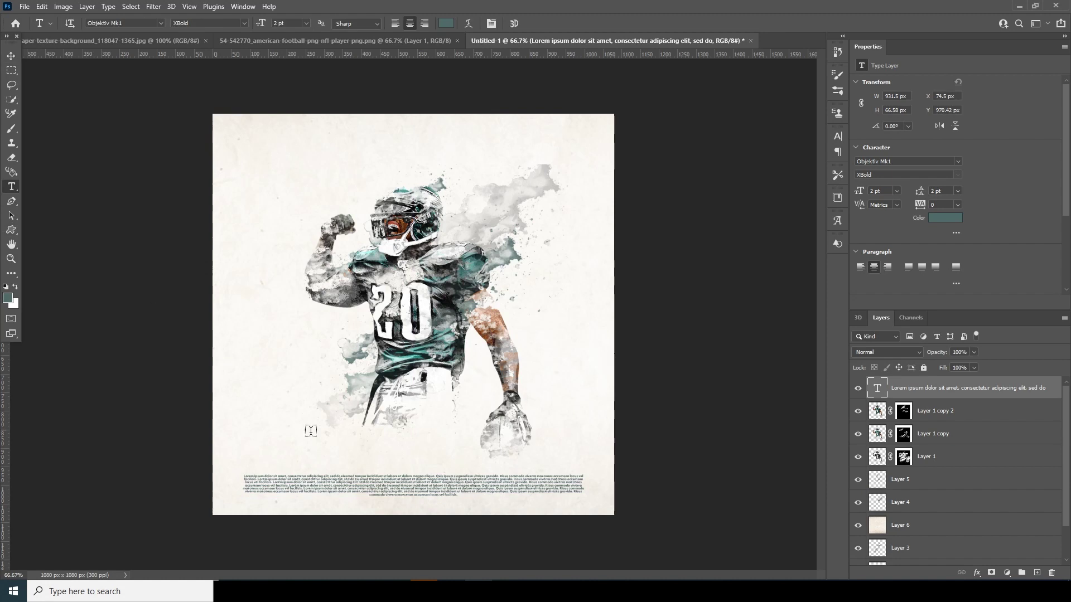
{"action": "left_click", "coordinate": [346, 447]}
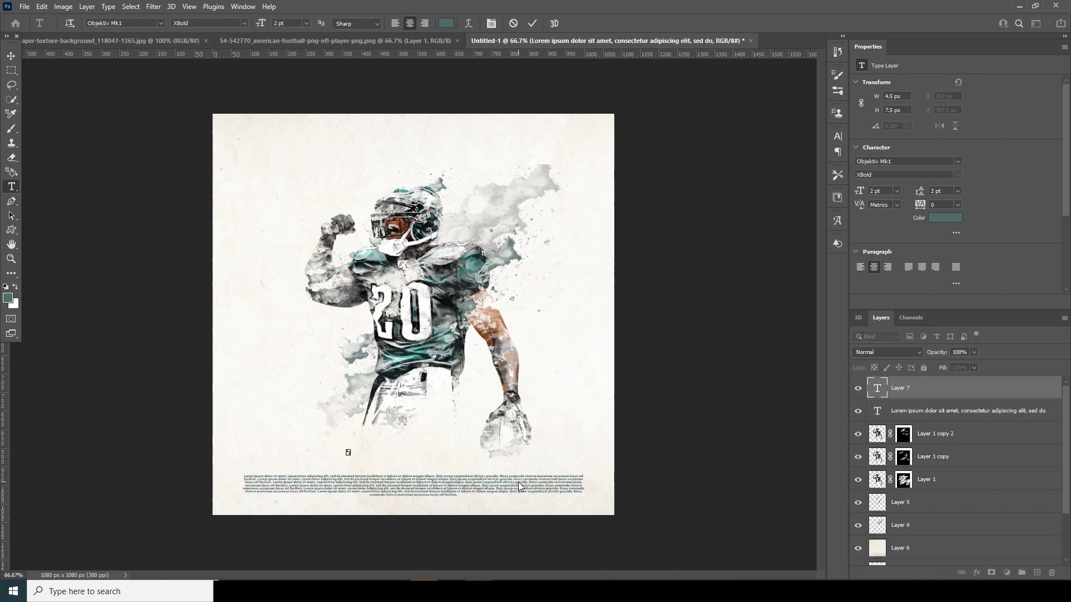
{"action": "type", "text": "PAINT EFFECT"}
{"action": "left_click", "coordinate": [14, 54]}
{"action": "key", "text": "ctrl+t"}
{"action": "left_click_drag", "start_coordinate": [358, 450], "coordinate": [493, 465]}
{"action": "mouse_move", "coordinate": [529, 477]}
{"action": "left_mouse_down"}
{"action": "mouse_move", "coordinate": [501, 472]}
{"action": "mouse_move", "coordinate": [580, 173]}
{"action": "mouse_move", "coordinate": [463, 157]}
{"action": "left_mouse_up"}
{"action": "key", "text": "Return"}
Step: Duplicate the title for the top of the poster and replace its text with "windy studio" above "Photoshop tutorial"
{"action": "key", "text": "ctrl+j"}
{"action": "key", "text": "ctrl+t"}
{"action": "key", "text": "Return"}
{"action": "double_click", "coordinate": [877, 394]}
{"action": "type", "text": "windy studio"}
{"action": "key", "text": "Return"}
{"action": "type", "text": "Photoshop tutorial"}
{"action": "key", "text": "ctrl+Return"}
Step: Recolor the two-line header near-black and scale it down at the top center of the poster
{"action": "left_click", "coordinate": [945, 217]}
{"action": "left_click", "coordinate": [655, 337]}
{"action": "left_click", "coordinate": [921, 207]}
{"action": "key", "text": "v"}
{"action": "key", "text": "ctrl+t"}
{"action": "left_click_drag", "start_coordinate": [520, 200], "coordinate": [381, 140]}
{"action": "key", "text": "Return"}
Step: Set the header's font size to 4 pt, give "Photoshop tutorial" a smaller size and wider tracking, tighten the leading and center the header
{"action": "double_click", "coordinate": [877, 389]}
{"action": "left_click", "coordinate": [860, 191]}
{"action": "type", "text": "4"}
{"action": "left_click_drag", "start_coordinate": [451, 147], "coordinate": [368, 148]}
{"action": "left_click_drag", "start_coordinate": [860, 191], "coordinate": [753, 191]}
{"action": "left_click_drag", "start_coordinate": [920, 205], "coordinate": [218, 97]}
{"action": "left_click_drag", "start_coordinate": [921, 190], "coordinate": [856, 192]}
{"action": "left_click", "coordinate": [11, 56]}
{"action": "left_click_drag", "start_coordinate": [412, 141], "coordinate": [413, 142]}
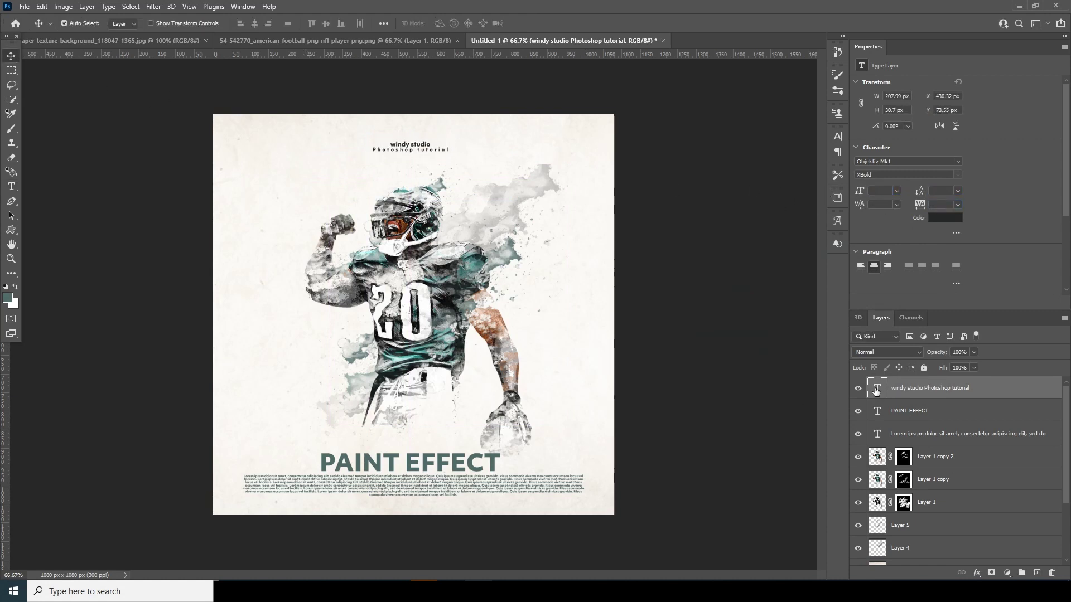
Step: Recolor the Lorem ipsum paragraph near-black
{"action": "left_click", "coordinate": [876, 434]}
{"action": "double_click", "coordinate": [877, 434]}
{"action": "left_click", "coordinate": [948, 218]}
{"action": "left_click", "coordinate": [440, 290]}
{"action": "left_click", "coordinate": [905, 206]}
Step: Group the three text layers and give the "PAINT EFFECT" title a near-black color with 460 tracking
{"action": "double_click", "coordinate": [877, 411]}
{"action": "left_click", "coordinate": [946, 218]}
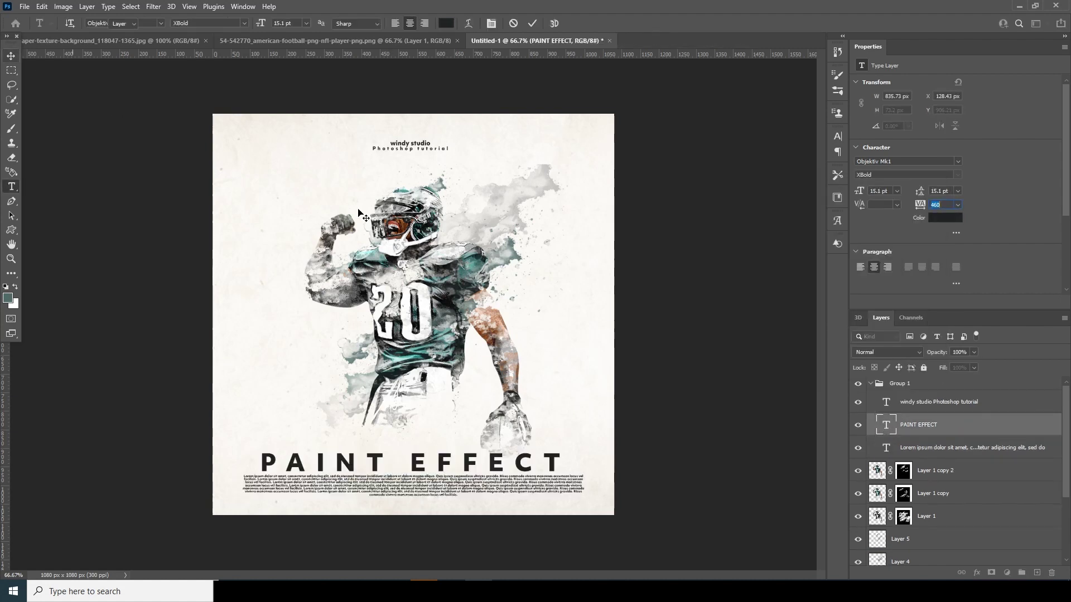
{"action": "key", "text": "v"}
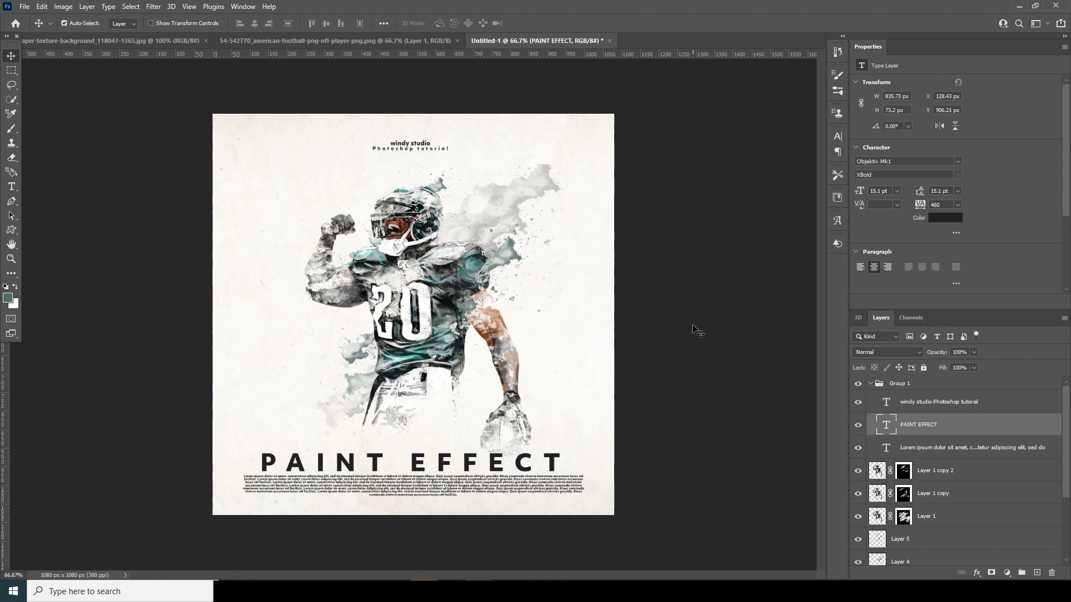
Step: Scale the title and Lorem ipsum paragraph together to 67.58% and nudge them slightly down
{"action": "left_click", "coordinate": [888, 448], "text": "shift"}
{"action": "key", "text": "ctrl+t"}
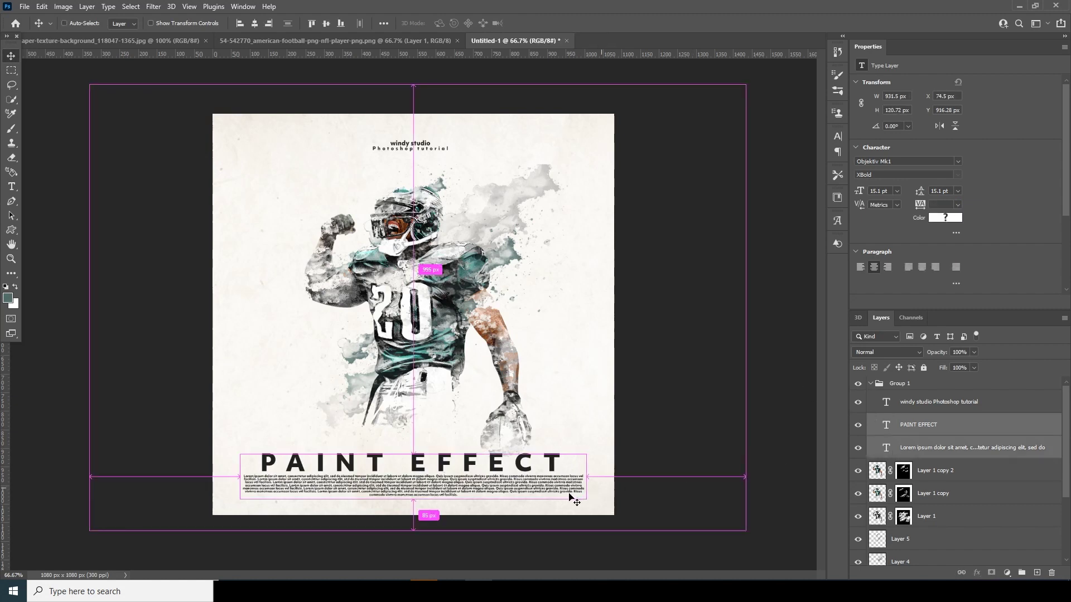
{"action": "left_click_drag", "start_coordinate": [573, 498], "coordinate": [518, 491]}
{"action": "key", "text": "Return"}
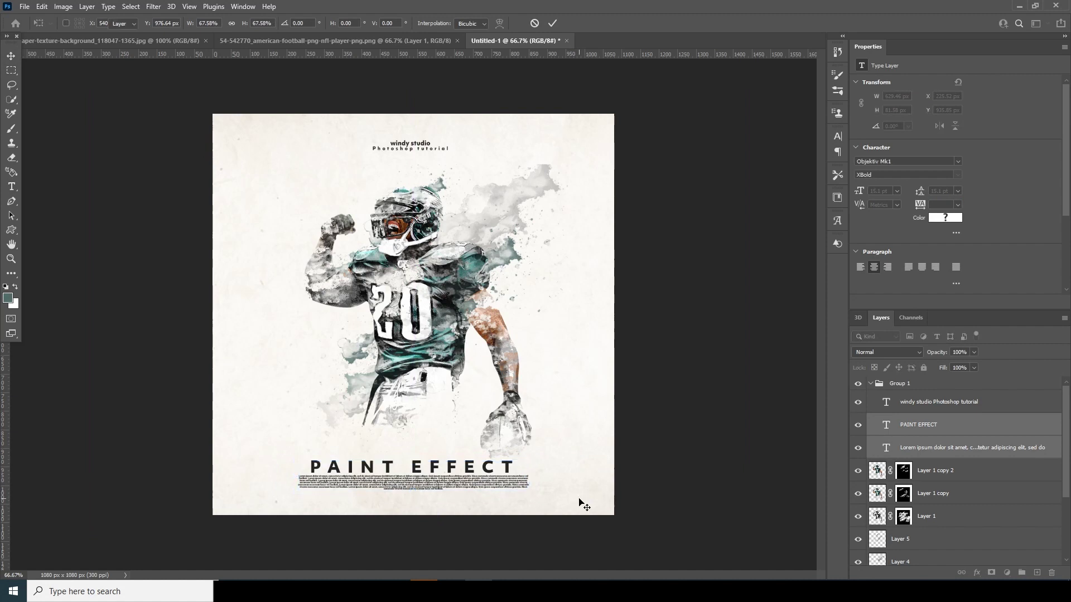
{"action": "key", "text": "Down"}
{"action": "key", "text": "Down"}
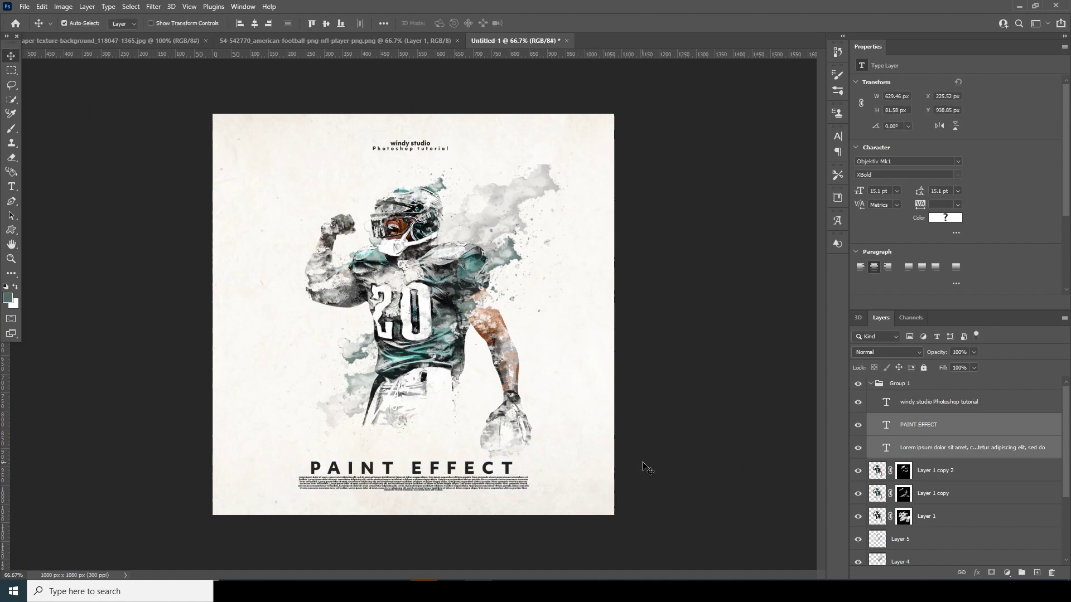
{"action": "key", "text": "Up"}
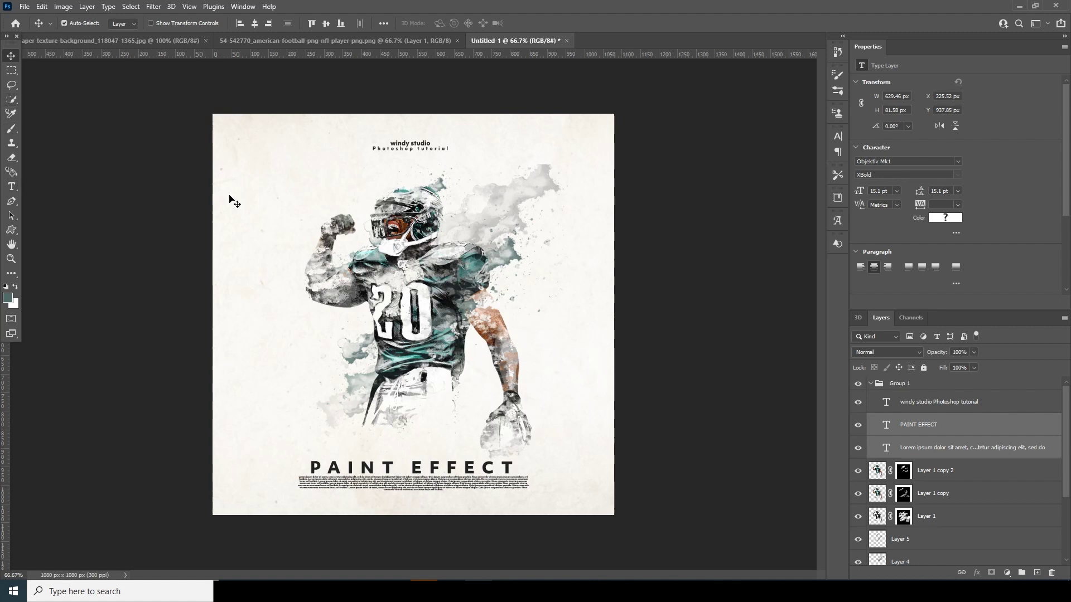
Step: Collapse Group 1 and stamp all visible layers into a new merged layer above it
{"action": "left_click", "coordinate": [611, 290]}
{"action": "scroll", "coordinate": [1065, 390], "scroll_direction": "up", "scroll_amount": 1}
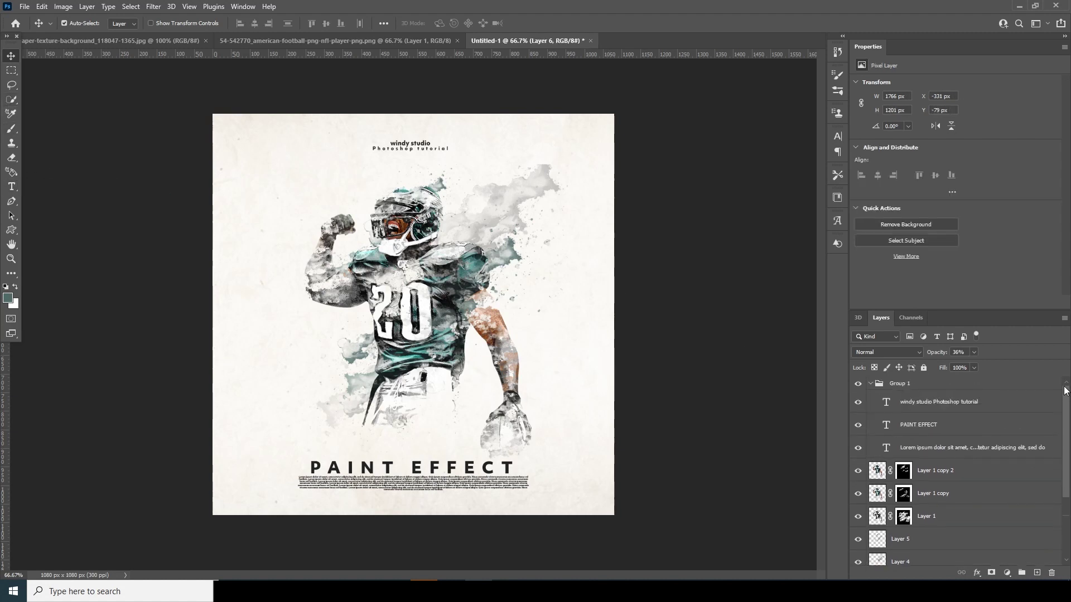
{"action": "left_click", "coordinate": [871, 385]}
{"action": "left_click", "coordinate": [888, 385]}
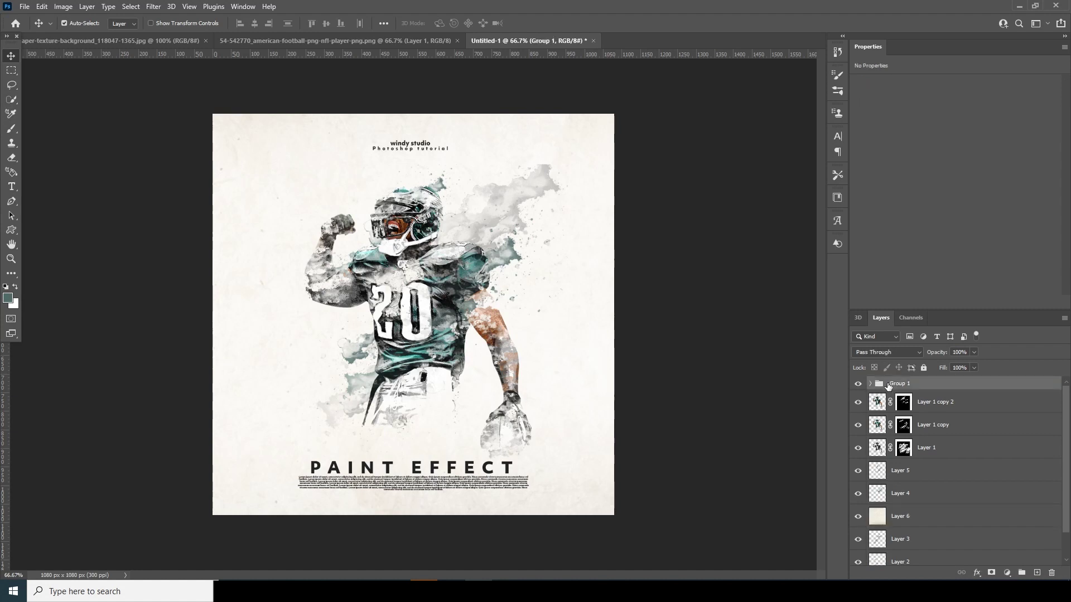
{"action": "key", "text": "ctrl+shift+alt+e"}
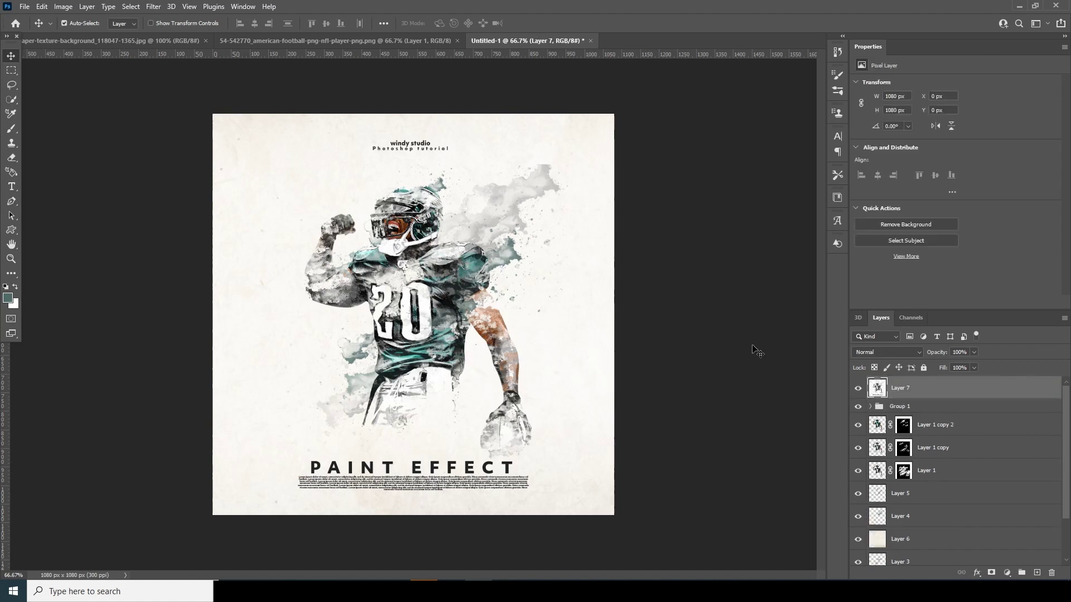
Step: Open the Camera Raw Filter on the merged layer and set Clarity to +46 and Vibrance to +41
{"action": "left_click", "coordinate": [160, 10]}
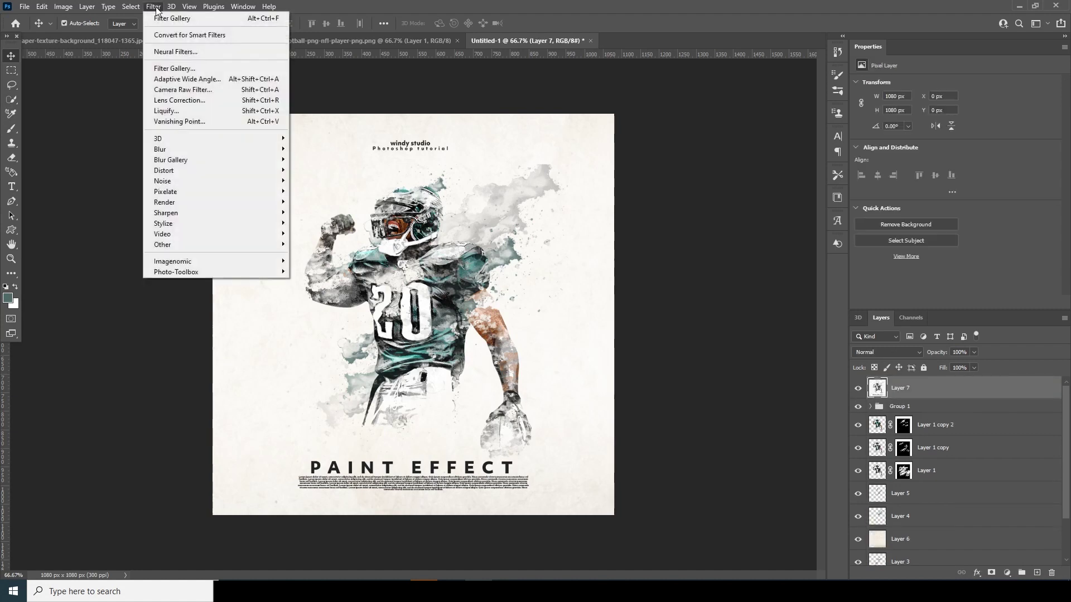
{"action": "left_click", "coordinate": [189, 89]}
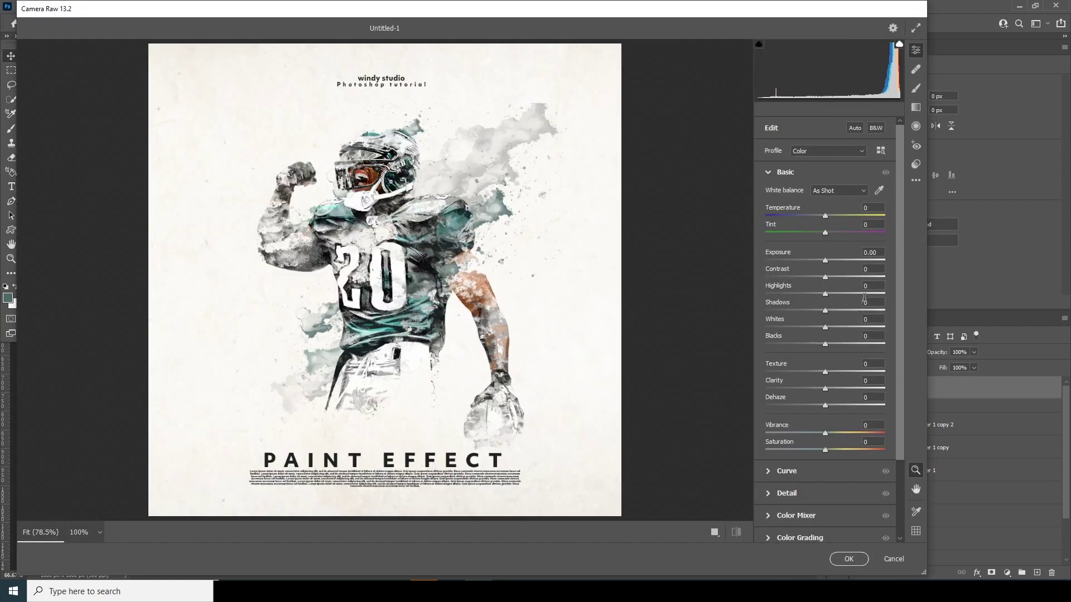
{"action": "left_click", "coordinate": [851, 389]}
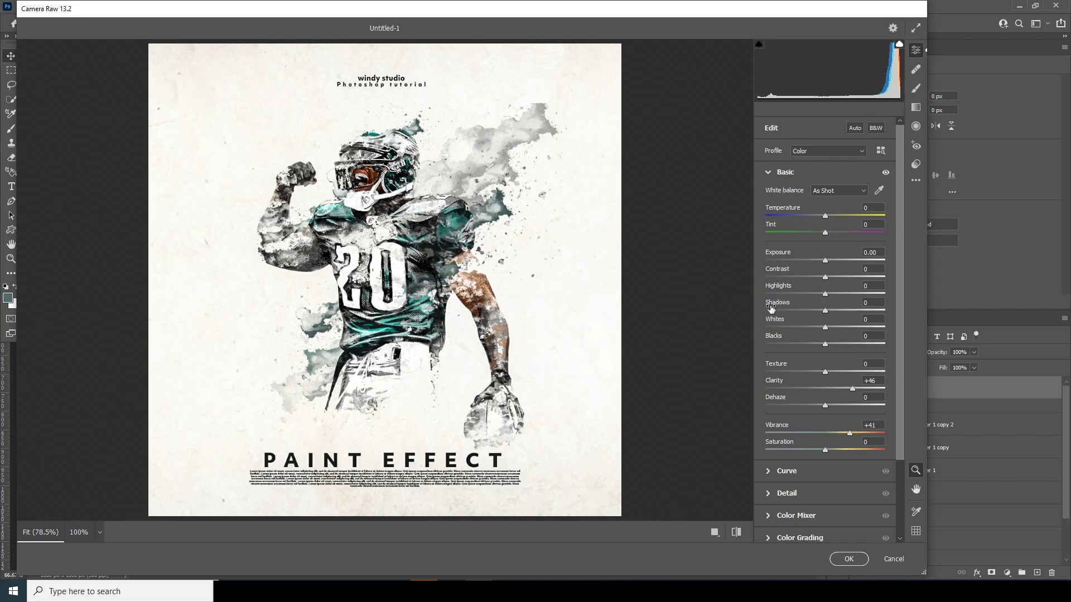
Step: Set Highlights to -32, Shadows to +24 and Noise Reduction to 40 in the Camera Raw Filter
{"action": "left_click_drag", "start_coordinate": [780, 293], "coordinate": [810, 299]}
{"action": "left_click", "coordinate": [840, 311]}
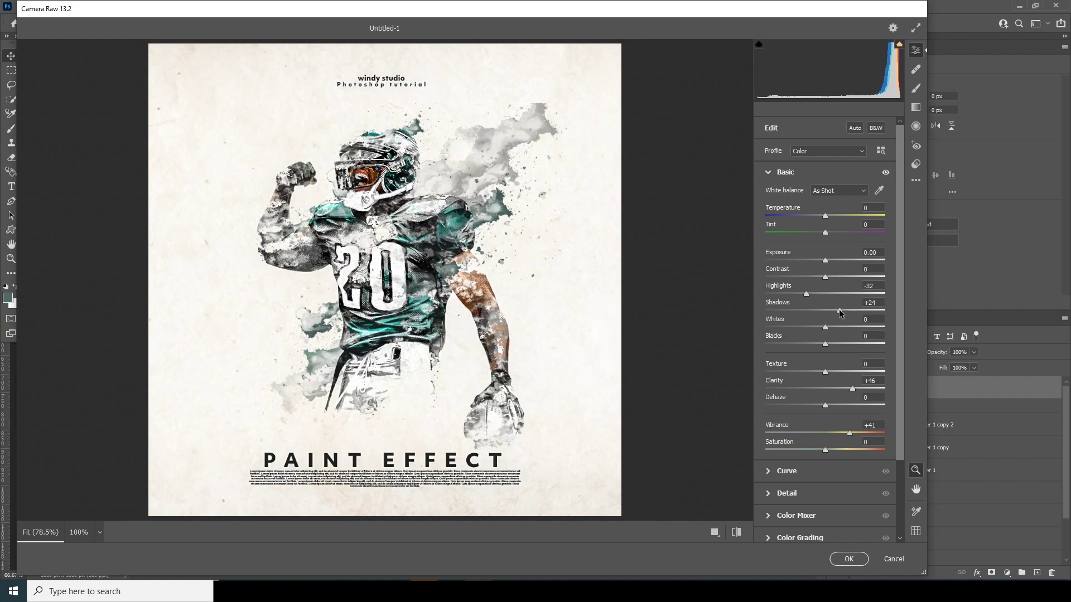
{"action": "left_click", "coordinate": [768, 496]}
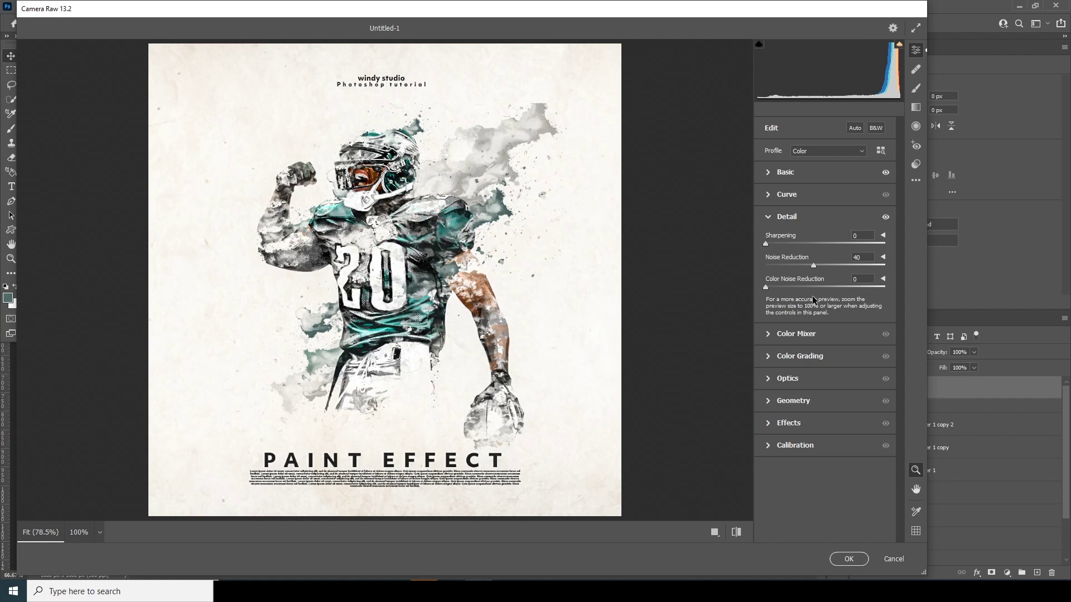
Step: Apply the Camera Raw adjustments to the merged layer
{"action": "left_click_drag", "start_coordinate": [813, 286], "coordinate": [824, 289]}
{"action": "left_click", "coordinate": [848, 559]}
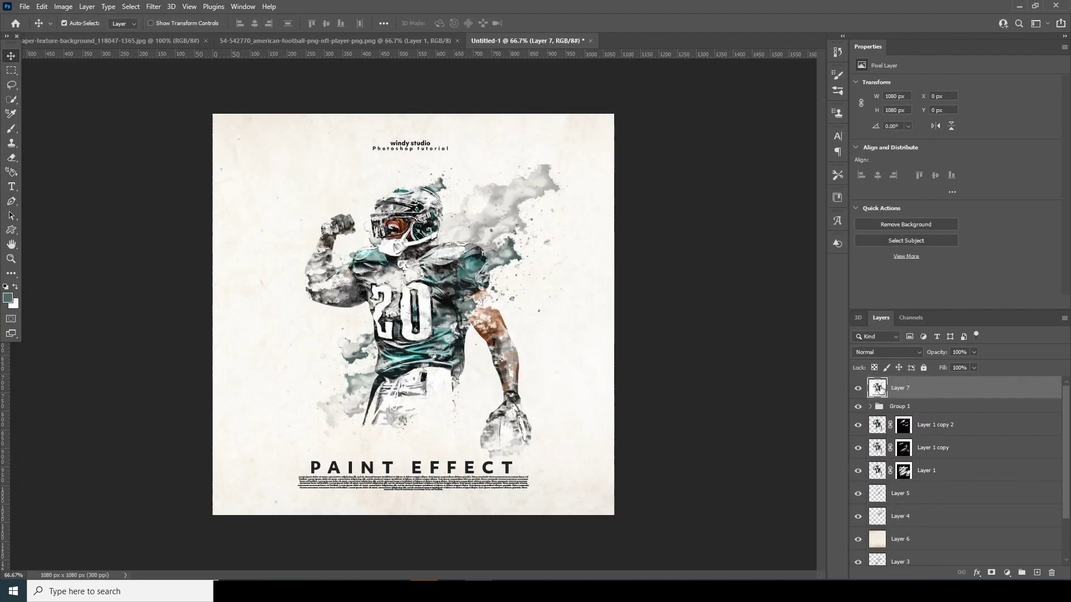
Step: Add a Color Lookup adjustment layer above the merged layer and load WindyCine LUT.cube as its 3D LUT
{"action": "left_click", "coordinate": [1006, 572]}
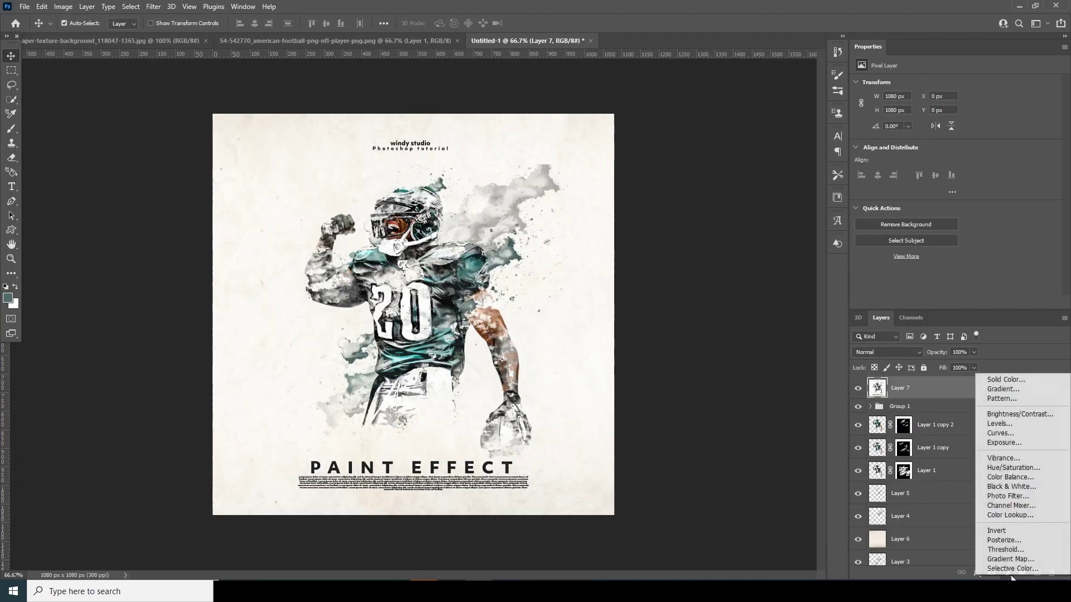
{"action": "left_click", "coordinate": [1010, 515]}
{"action": "left_click", "coordinate": [929, 85]}
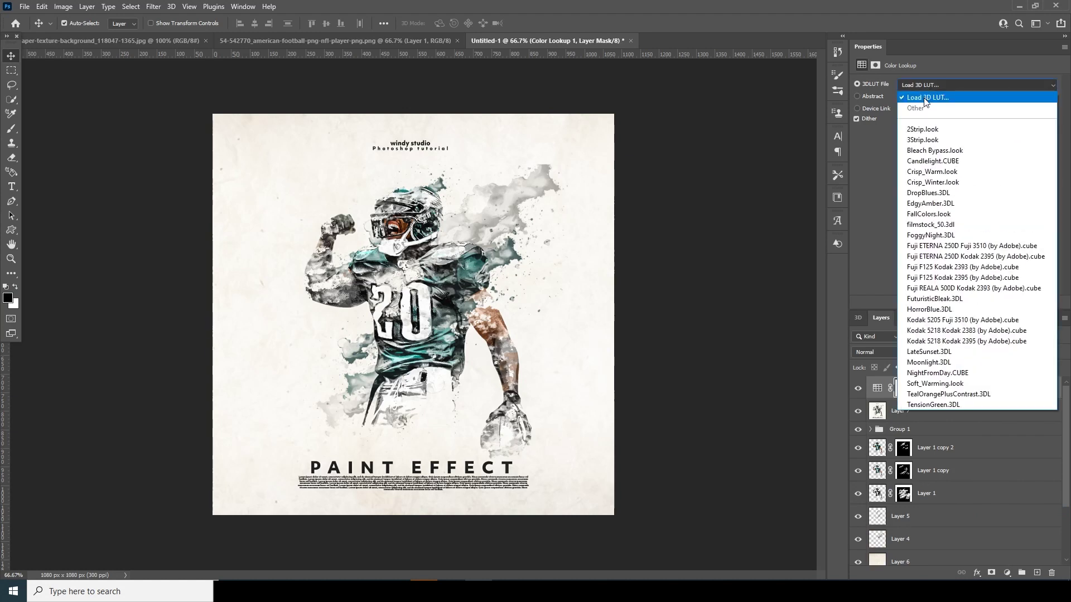
{"action": "left_click", "coordinate": [927, 96]}
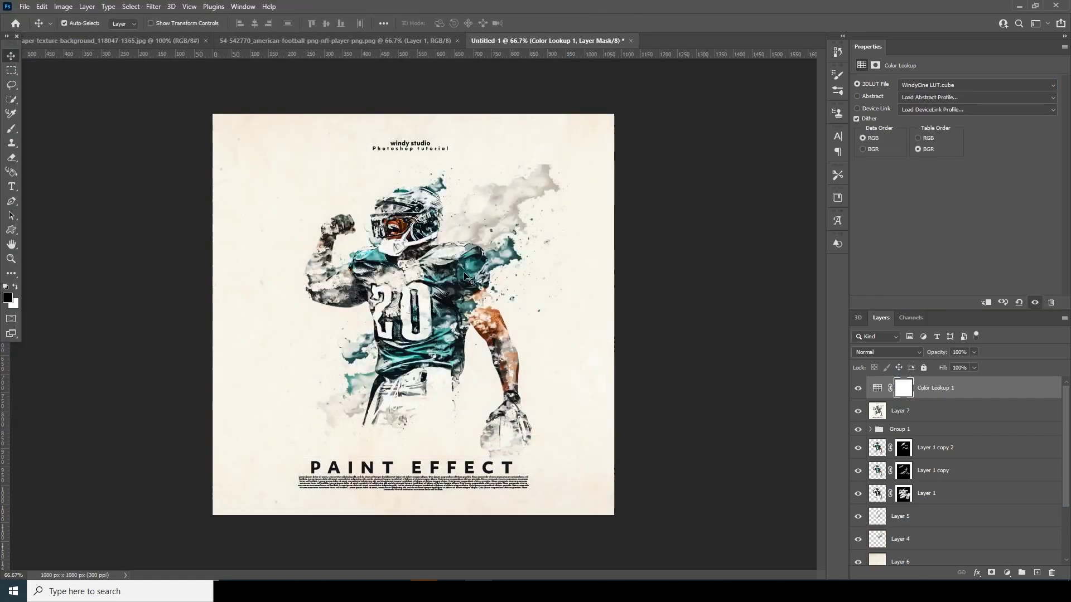
Step: Lower the Color Lookup layer's opacity to about 52%
{"action": "left_click", "coordinate": [879, 391]}
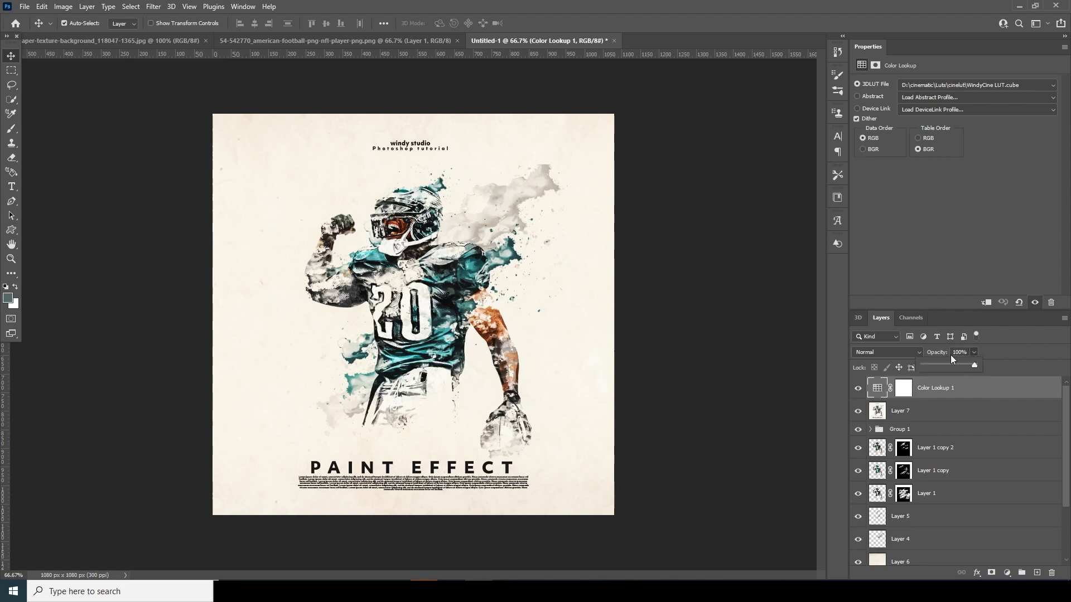
{"action": "left_click_drag", "start_coordinate": [944, 363], "coordinate": [945, 364]}
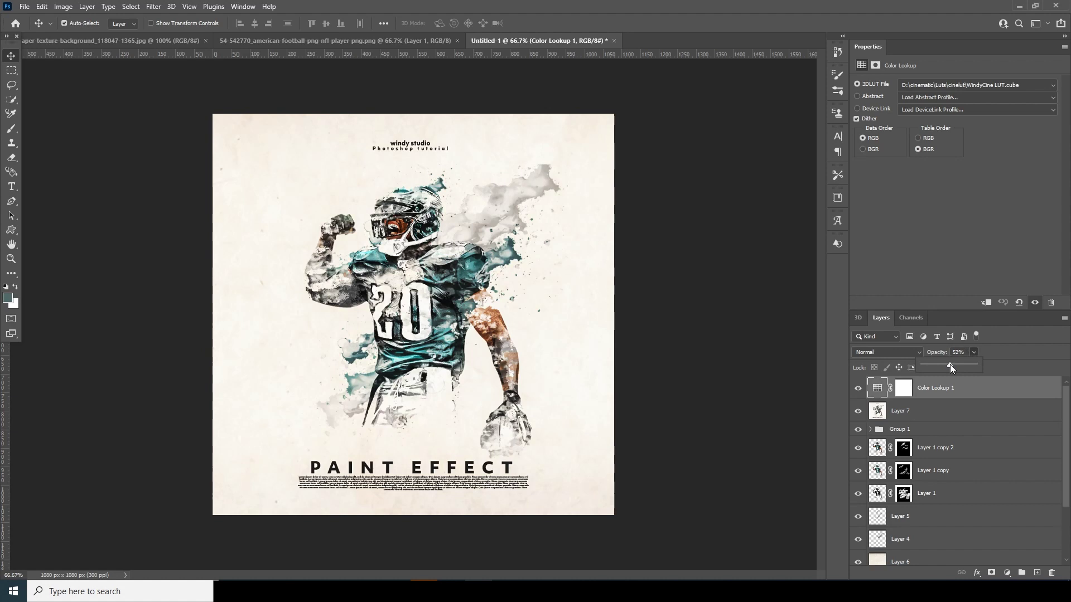
{"action": "left_click_drag", "start_coordinate": [950, 363], "coordinate": [950, 364]}
Step: Add a new empty layer on top and choose the Hard Round brush, shrunk to a tip only a few pixels wide
{"action": "left_click", "coordinate": [1035, 573]}
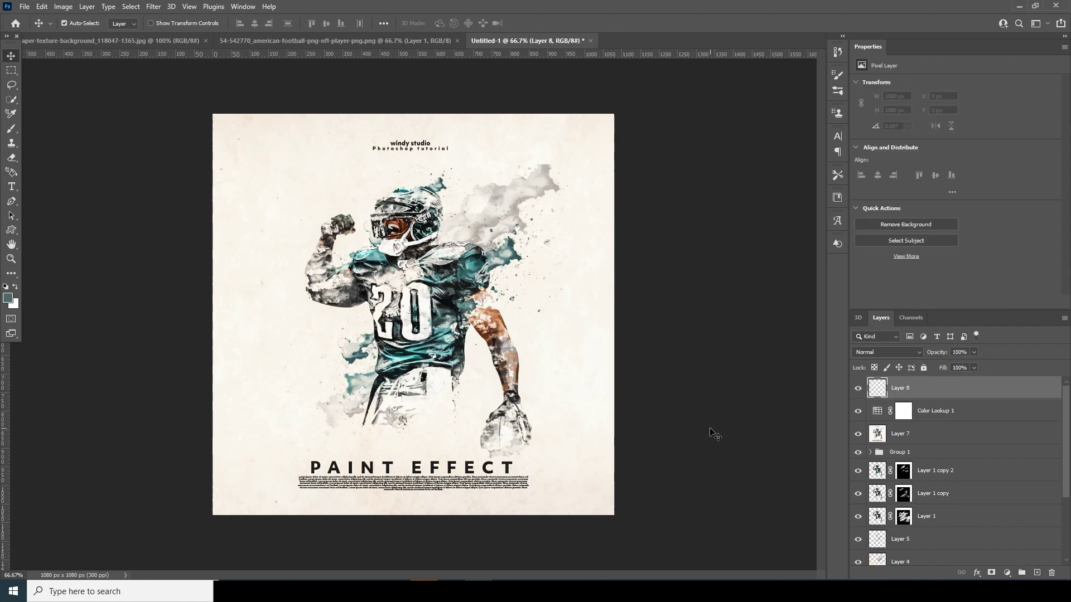
{"action": "key", "text": "b"}
{"action": "left_click", "coordinate": [80, 24]}
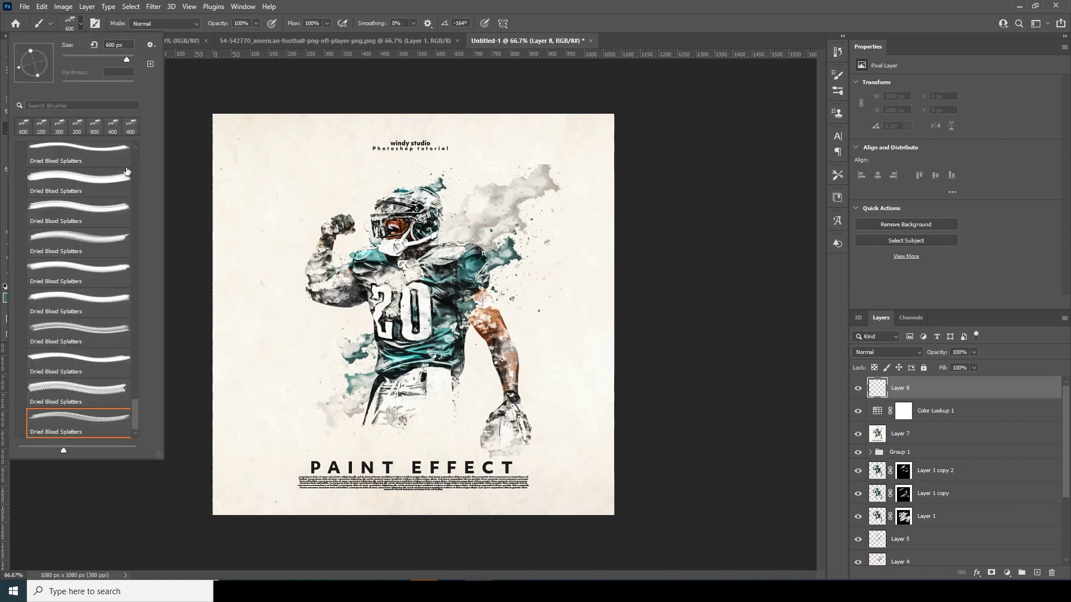
{"action": "left_click_drag", "start_coordinate": [135, 417], "coordinate": [139, 139]}
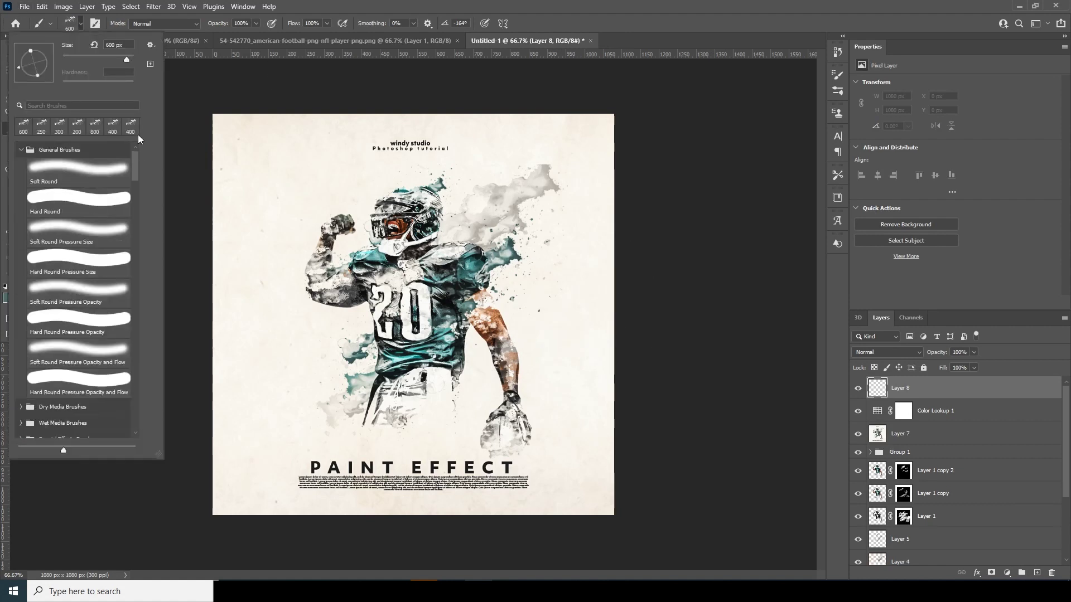
{"action": "double_click", "coordinate": [86, 207]}
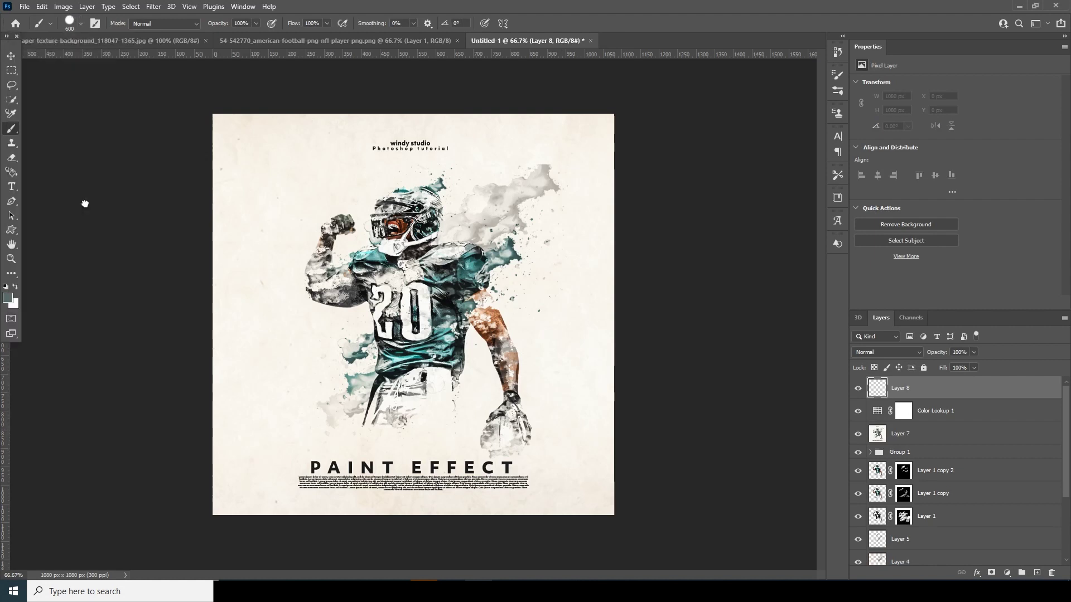
{"action": "key", "text": "bracketleft"}
{"action": "key", "text": "bracketleft"}
{"action": "key", "text": "bracketleft"}
{"action": "key", "text": "bracketleft"}
{"action": "key", "text": "bracketleft"}
{"action": "key", "text": "bracketleft"}
{"action": "key", "text": "bracketleft"}
{"action": "key", "text": "bracketleft"}
{"action": "key", "text": "bracketleft"}
{"action": "key", "text": "bracketleft"}
{"action": "key", "text": "bracketleft"}
{"action": "key", "text": "bracketleft"}
{"action": "key", "text": "bracketleft"}
{"action": "key", "text": "bracketleft"}
{"action": "key", "text": "bracketleft"}
{"action": "key", "text": "bracketleft"}
{"action": "key", "text": "bracketleft"}
{"action": "key", "text": "bracketleft"}
{"action": "key", "text": "bracketleft"}
{"action": "key", "text": "ctrl+plus"}
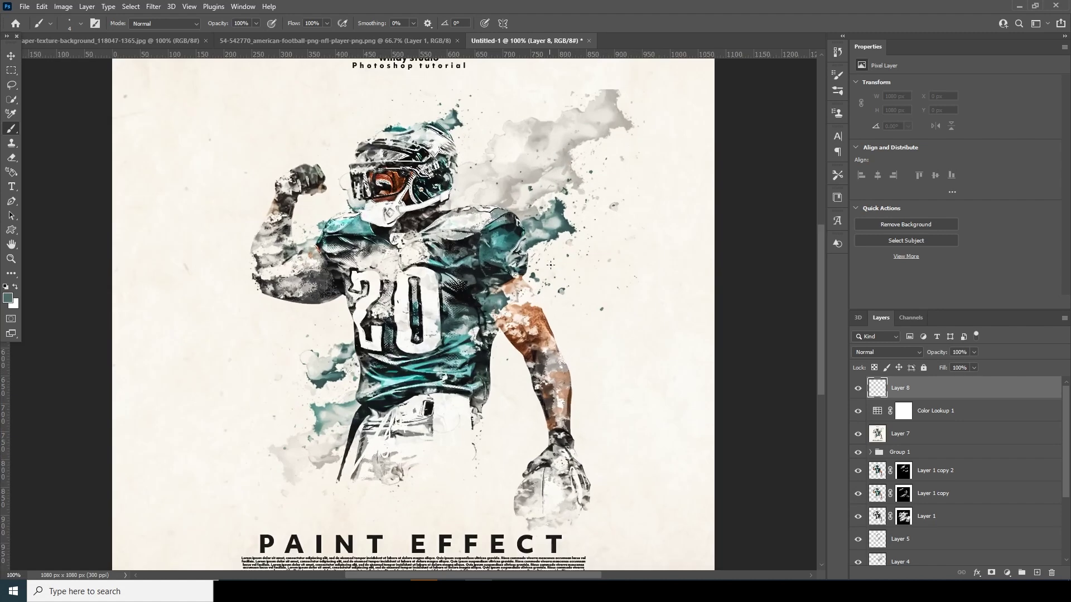
Step: Undo the trial stroke and set the foreground color to near-black #101010
{"action": "left_click_drag", "start_coordinate": [487, 308], "coordinate": [551, 391]}
{"action": "key", "text": "ctrl+z"}
{"action": "left_click", "coordinate": [8, 298]}
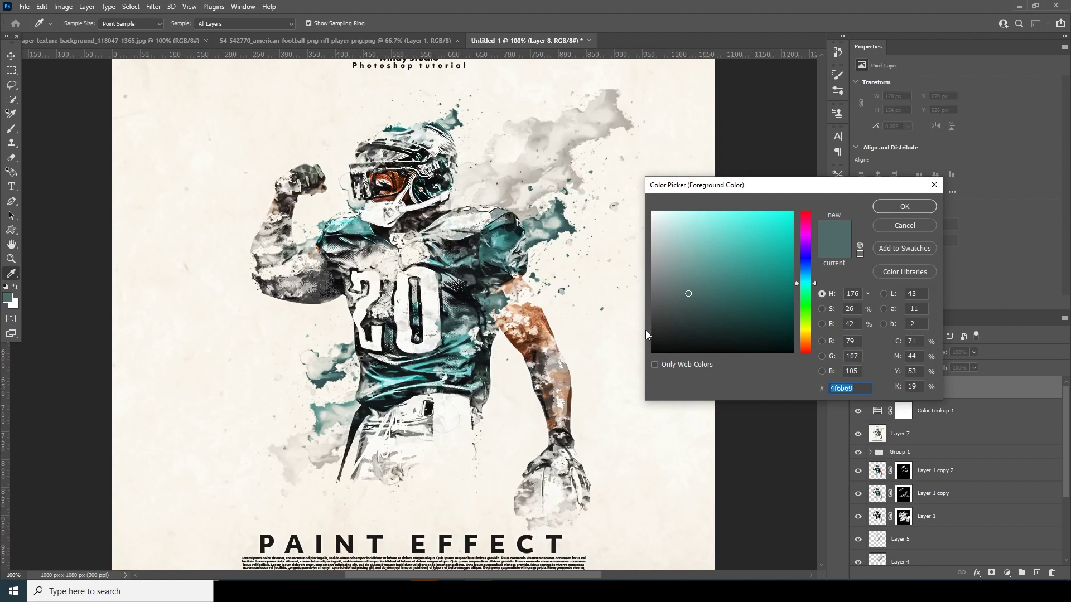
{"action": "left_click", "coordinate": [647, 343]}
{"action": "left_click_drag", "start_coordinate": [645, 342], "coordinate": [644, 344]}
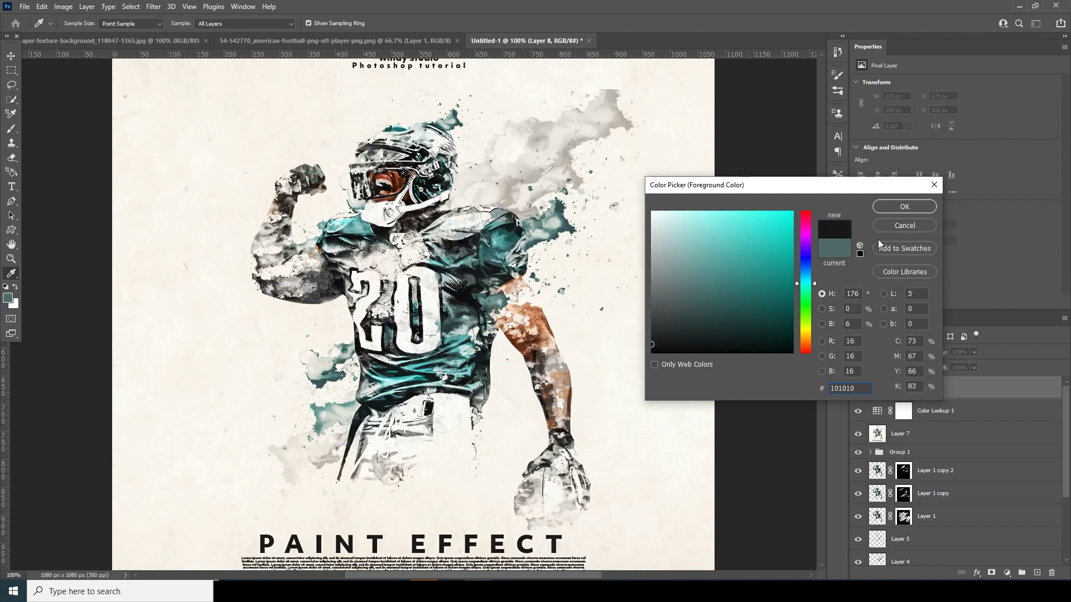
{"action": "left_click", "coordinate": [903, 207]}
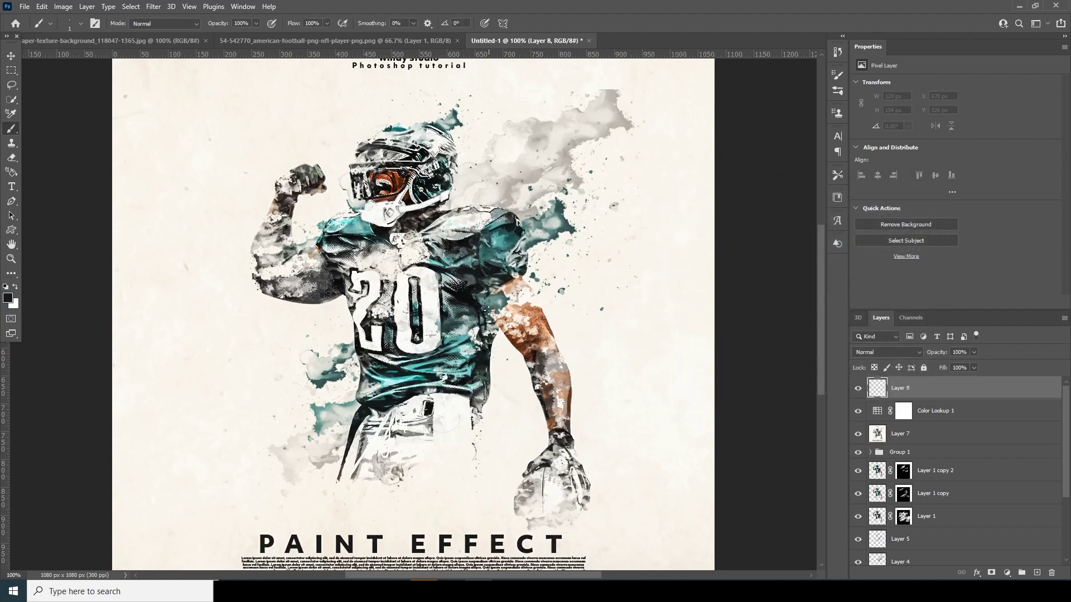
Step: Sketch thin dark contour lines along the edges of the player's lowered arm, glove and football
{"action": "left_click_drag", "start_coordinate": [493, 326], "coordinate": [516, 371]}
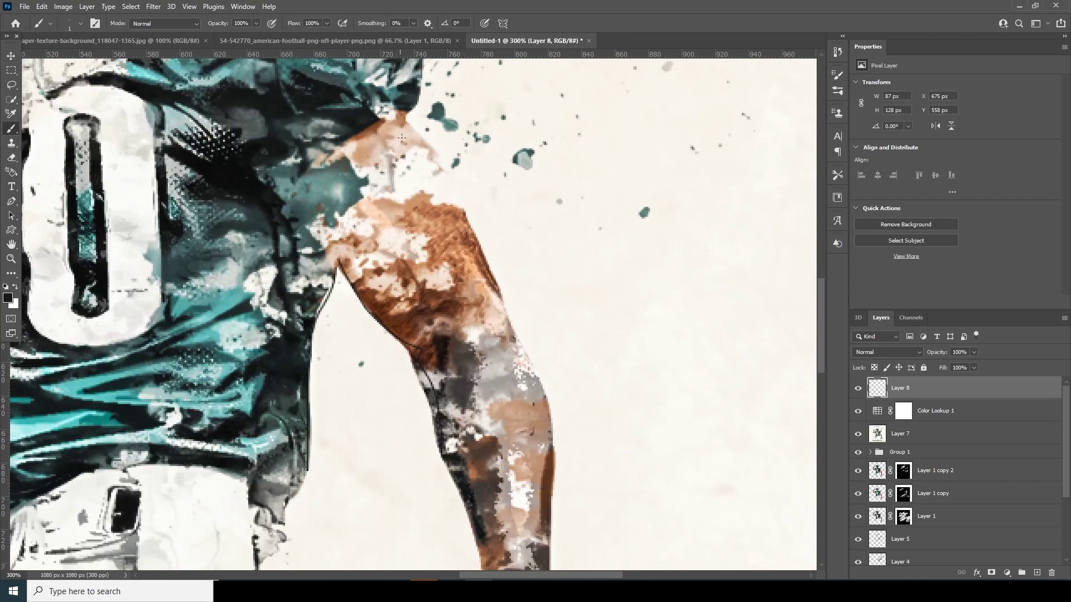
{"action": "mouse_move", "coordinate": [404, 116]}
{"action": "left_mouse_down"}
{"action": "mouse_move", "coordinate": [442, 154]}
{"action": "mouse_move", "coordinate": [518, 378]}
{"action": "left_mouse_up"}
{"action": "mouse_move", "coordinate": [566, 499]}
{"action": "left_mouse_down"}
{"action": "mouse_move", "coordinate": [562, 273]}
{"action": "mouse_move", "coordinate": [556, 382]}
{"action": "left_mouse_up"}
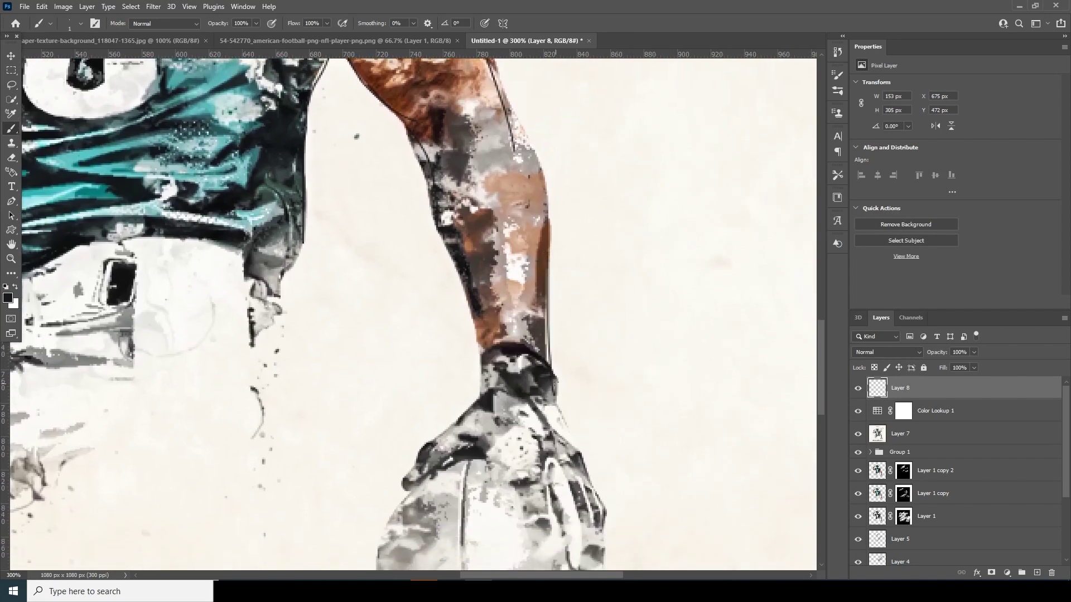
{"action": "left_click_drag", "start_coordinate": [444, 238], "coordinate": [481, 394]}
{"action": "left_click_drag", "start_coordinate": [489, 430], "coordinate": [554, 262]}
{"action": "left_click_drag", "start_coordinate": [530, 296], "coordinate": [549, 454]}
{"action": "left_click", "coordinate": [544, 446], "text": "shift"}
{"action": "left_click_drag", "start_coordinate": [605, 316], "coordinate": [624, 416]}
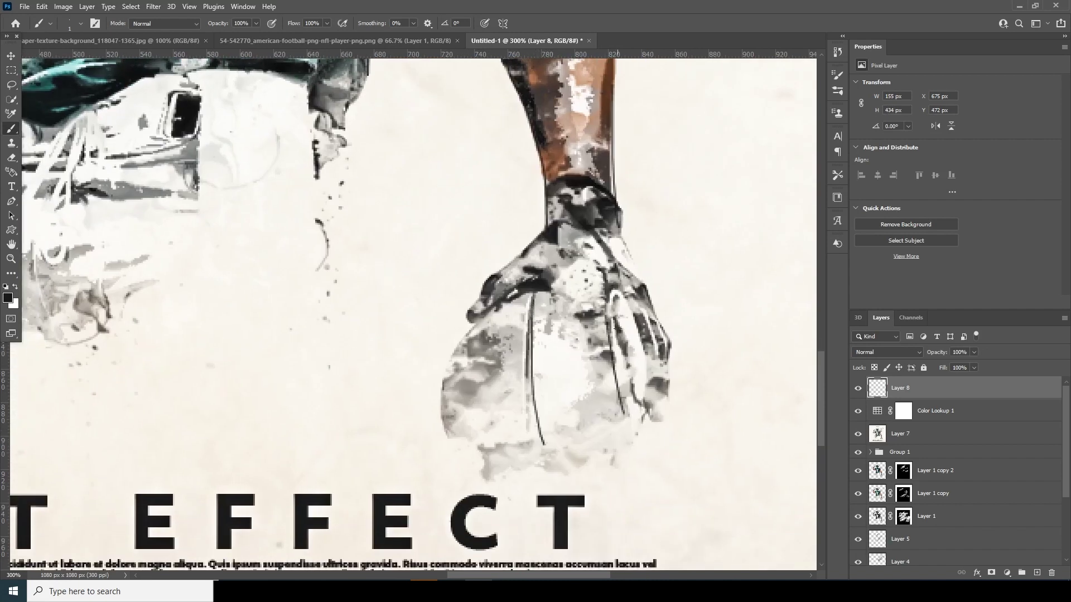
{"action": "left_click_drag", "start_coordinate": [613, 323], "coordinate": [645, 418]}
{"action": "left_click_drag", "start_coordinate": [668, 426], "coordinate": [620, 242]}
{"action": "mouse_move", "coordinate": [558, 223]}
{"action": "left_mouse_down"}
{"action": "mouse_move", "coordinate": [577, 321]}
{"action": "mouse_move", "coordinate": [666, 436]}
{"action": "left_mouse_up"}
{"action": "left_click_drag", "start_coordinate": [476, 288], "coordinate": [441, 400]}
{"action": "left_click_drag", "start_coordinate": [440, 360], "coordinate": [443, 522]}
Step: Sketch thin dark contour lines around the pants, raised arm, helmet and shoulders, undoing the misplaced strokes
{"action": "mouse_move", "coordinate": [126, 355]}
{"action": "left_mouse_down"}
{"action": "mouse_move", "coordinate": [406, 353]}
{"action": "mouse_move", "coordinate": [400, 304]}
{"action": "left_mouse_up"}
{"action": "left_click_drag", "start_coordinate": [363, 237], "coordinate": [318, 346]}
{"action": "left_click_drag", "start_coordinate": [325, 264], "coordinate": [285, 412]}
{"action": "left_click_drag", "start_coordinate": [334, 223], "coordinate": [354, 465]}
{"action": "left_click_drag", "start_coordinate": [369, 268], "coordinate": [394, 327]}
{"action": "left_click_drag", "start_coordinate": [312, 145], "coordinate": [425, 350]}
{"action": "left_click_drag", "start_coordinate": [184, 283], "coordinate": [425, 328]}
{"action": "left_click_drag", "start_coordinate": [162, 223], "coordinate": [248, 391]}
{"action": "left_click_drag", "start_coordinate": [243, 397], "coordinate": [316, 179]}
{"action": "mouse_move", "coordinate": [383, 313]}
{"action": "left_mouse_down"}
{"action": "mouse_move", "coordinate": [382, 191]}
{"action": "mouse_move", "coordinate": [385, 286]}
{"action": "left_mouse_up"}
{"action": "mouse_move", "coordinate": [366, 178]}
{"action": "left_mouse_down"}
{"action": "mouse_move", "coordinate": [424, 157]}
{"action": "mouse_move", "coordinate": [467, 204]}
{"action": "left_mouse_up"}
{"action": "mouse_move", "coordinate": [478, 224]}
{"action": "left_mouse_down"}
{"action": "mouse_move", "coordinate": [425, 253]}
{"action": "mouse_move", "coordinate": [434, 262]}
{"action": "left_mouse_up"}
{"action": "mouse_move", "coordinate": [547, 174]}
{"action": "left_mouse_down"}
{"action": "mouse_move", "coordinate": [565, 283]}
{"action": "mouse_move", "coordinate": [436, 425]}
{"action": "left_mouse_up"}
{"action": "left_click_drag", "start_coordinate": [425, 296], "coordinate": [454, 252]}
{"action": "mouse_move", "coordinate": [485, 236]}
{"action": "left_mouse_down"}
{"action": "mouse_move", "coordinate": [517, 213]}
{"action": "mouse_move", "coordinate": [647, 202]}
{"action": "left_mouse_up"}
{"action": "key", "text": "ctrl+z"}
{"action": "left_click_drag", "start_coordinate": [551, 186], "coordinate": [646, 201]}
{"action": "mouse_move", "coordinate": [691, 208]}
{"action": "left_mouse_down"}
{"action": "mouse_move", "coordinate": [600, 128]}
{"action": "mouse_move", "coordinate": [651, 272]}
{"action": "left_mouse_up"}
{"action": "left_click_drag", "start_coordinate": [591, 358], "coordinate": [651, 329]}
{"action": "key", "text": "ctrl+z"}
{"action": "left_click_drag", "start_coordinate": [532, 369], "coordinate": [616, 335]}
{"action": "left_click_drag", "start_coordinate": [498, 333], "coordinate": [527, 372]}
{"action": "left_click_drag", "start_coordinate": [494, 387], "coordinate": [520, 281]}
{"action": "mouse_move", "coordinate": [547, 354]}
{"action": "left_mouse_down"}
{"action": "mouse_move", "coordinate": [599, 301]}
{"action": "mouse_move", "coordinate": [509, 309]}
{"action": "left_mouse_up"}
{"action": "left_click_drag", "start_coordinate": [629, 335], "coordinate": [720, 267]}
{"action": "mouse_move", "coordinate": [540, 269]}
{"action": "left_mouse_down"}
{"action": "mouse_move", "coordinate": [688, 253]}
{"action": "mouse_move", "coordinate": [770, 439]}
{"action": "left_mouse_up"}
{"action": "left_click_drag", "start_coordinate": [740, 384], "coordinate": [647, 211]}
{"action": "mouse_move", "coordinate": [535, 223]}
{"action": "left_mouse_down"}
{"action": "mouse_move", "coordinate": [583, 362]}
{"action": "mouse_move", "coordinate": [585, 346]}
{"action": "left_mouse_up"}
{"action": "left_click_drag", "start_coordinate": [666, 182], "coordinate": [612, 244]}
{"action": "left_click_drag", "start_coordinate": [655, 288], "coordinate": [621, 307]}
{"action": "left_click_drag", "start_coordinate": [658, 279], "coordinate": [601, 344]}
{"action": "left_click_drag", "start_coordinate": [513, 363], "coordinate": [649, 248]}
{"action": "left_click_drag", "start_coordinate": [554, 326], "coordinate": [524, 417]}
{"action": "scroll", "coordinate": [654, 361], "scroll_direction": "down", "scroll_amount": 6}
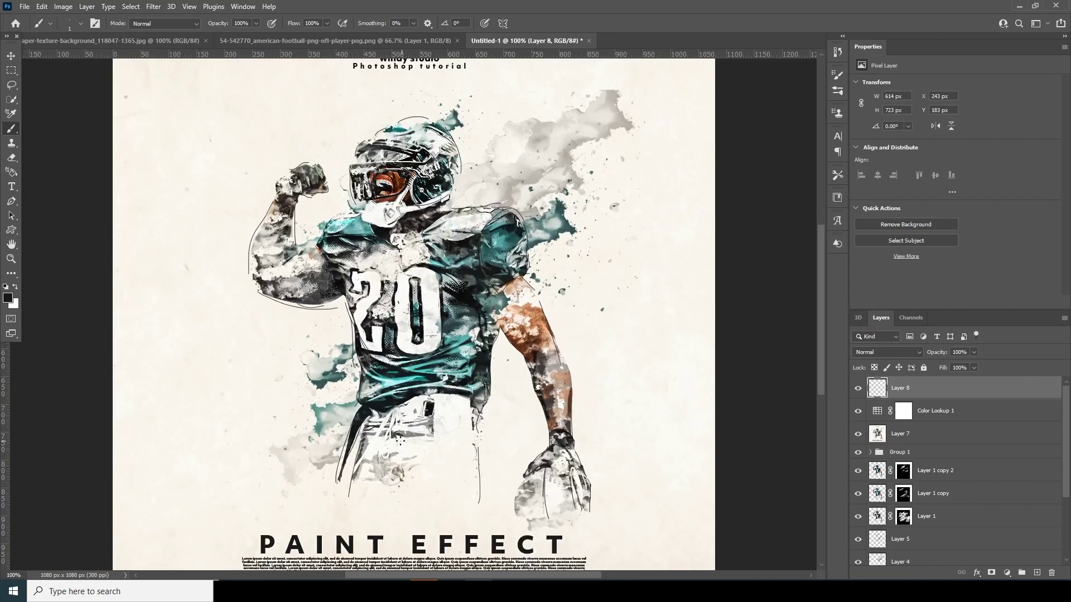
Step: Add more loose thin lines around the player's pant legs, lowered arm and football
{"action": "left_click_drag", "start_coordinate": [381, 297], "coordinate": [371, 319]}
{"action": "left_click_drag", "start_coordinate": [400, 279], "coordinate": [396, 322]}
{"action": "left_click_drag", "start_coordinate": [441, 322], "coordinate": [435, 341]}
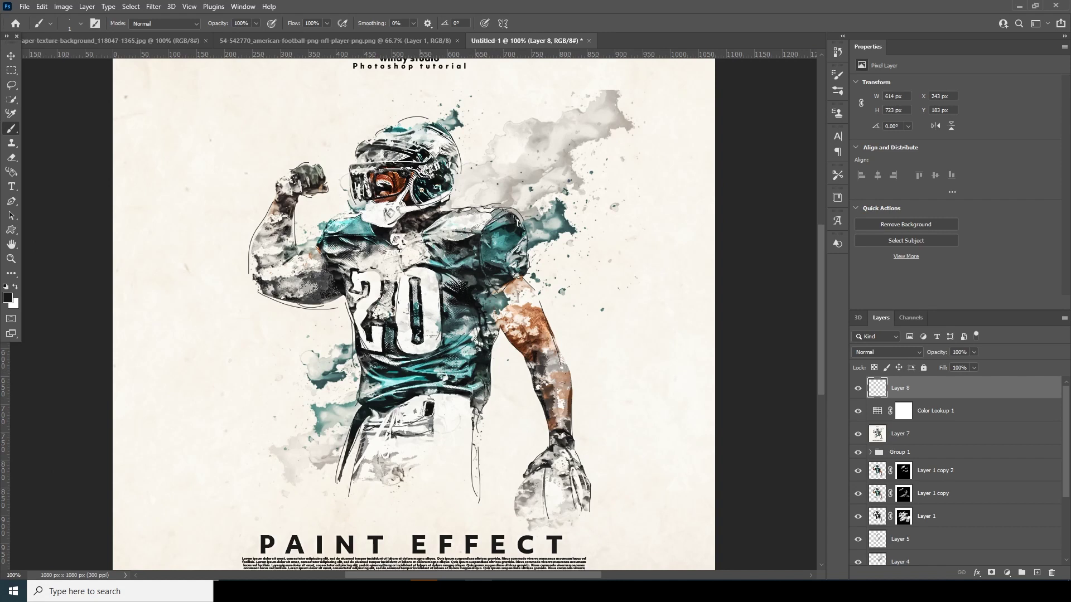
{"action": "left_click_drag", "start_coordinate": [494, 314], "coordinate": [533, 369]}
{"action": "left_click_drag", "start_coordinate": [500, 307], "coordinate": [516, 339]}
{"action": "left_click_drag", "start_coordinate": [574, 450], "coordinate": [590, 511]}
{"action": "key", "text": "z"}
{"action": "key", "text": "b"}
{"action": "left_click_drag", "start_coordinate": [522, 484], "coordinate": [515, 501]}
Step: Enlarge the brush to 5 px with the whole poster in view
{"action": "key", "text": "ctrl+minus"}
{"action": "key", "text": "bracketright"}
{"action": "key", "text": "bracketright"}
{"action": "key", "text": "bracketright"}
{"action": "key", "text": "bracketright"}
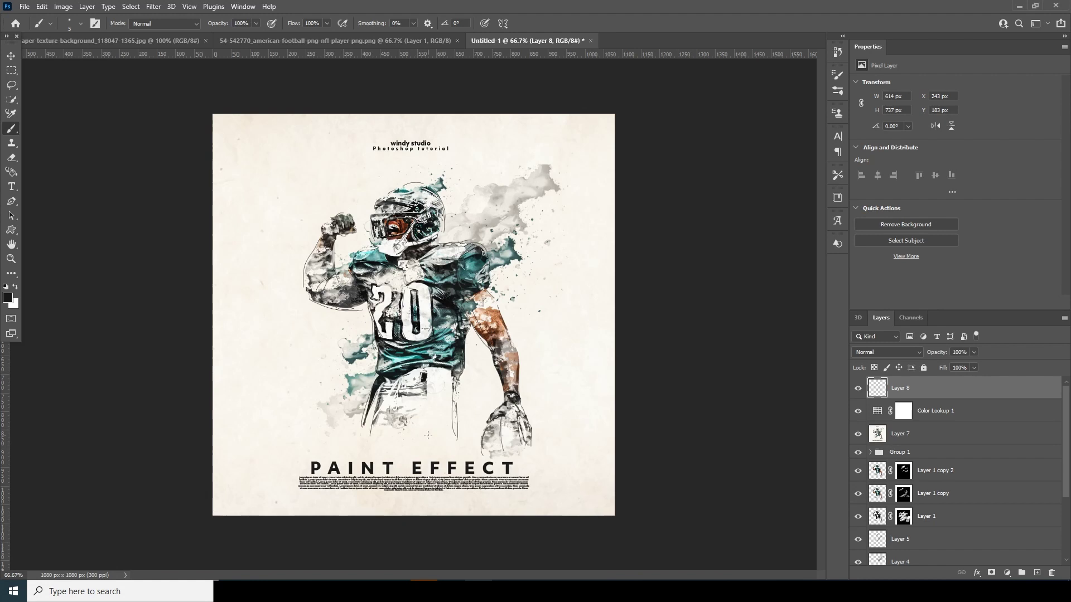